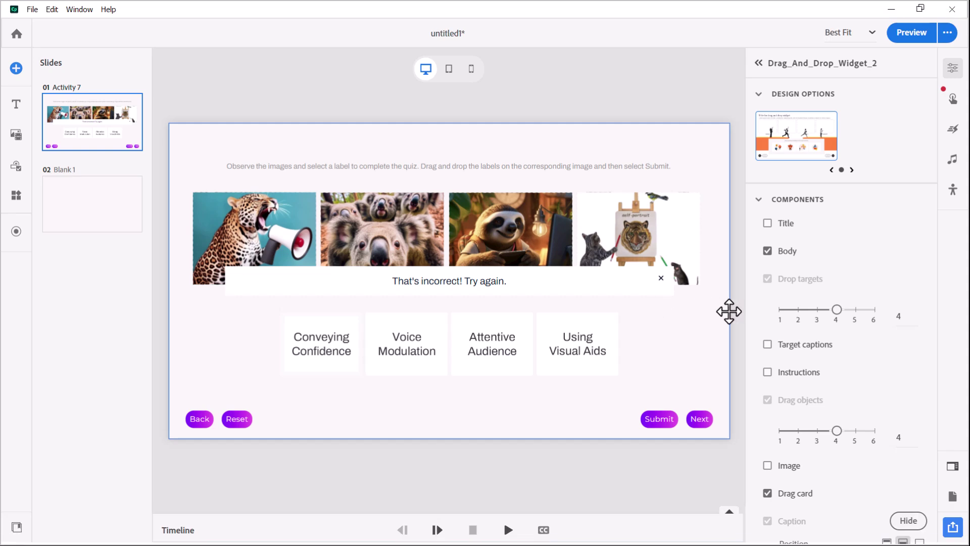
Step: Review the quiz's label-to-image answer pairings in Edit answer and close them unchanged
{"action": "scroll", "coordinate": [869, 426], "scroll_direction": "down", "scroll_amount": 5}
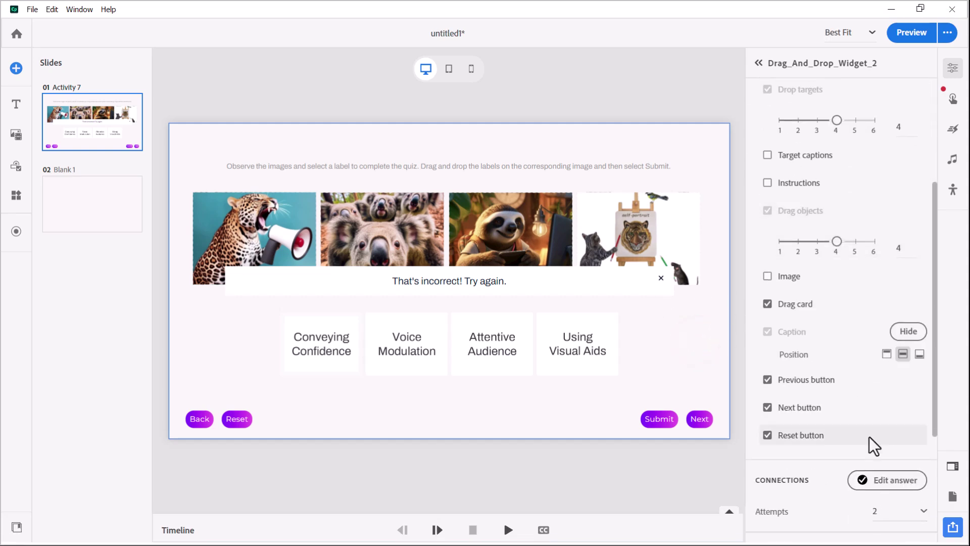
{"action": "left_click", "coordinate": [882, 481]}
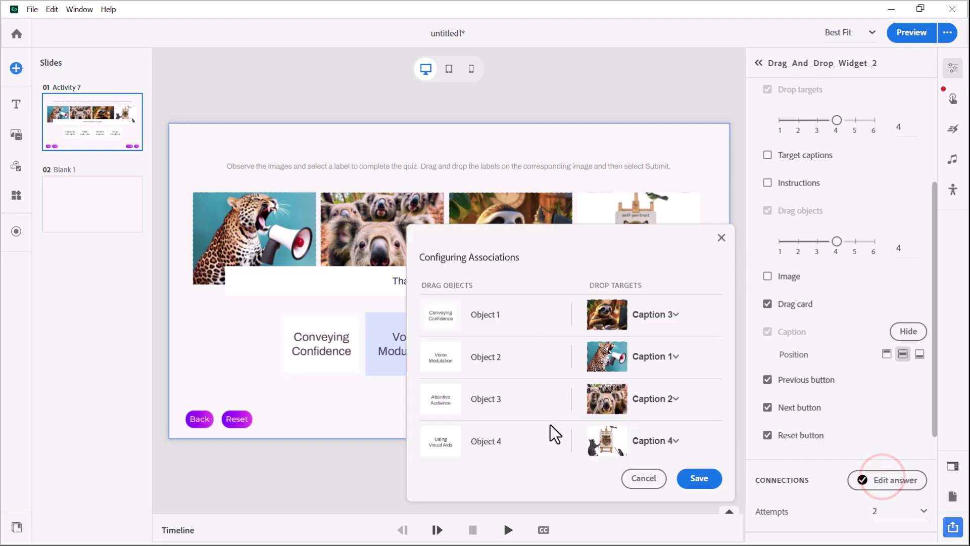
{"action": "left_click", "coordinate": [646, 481]}
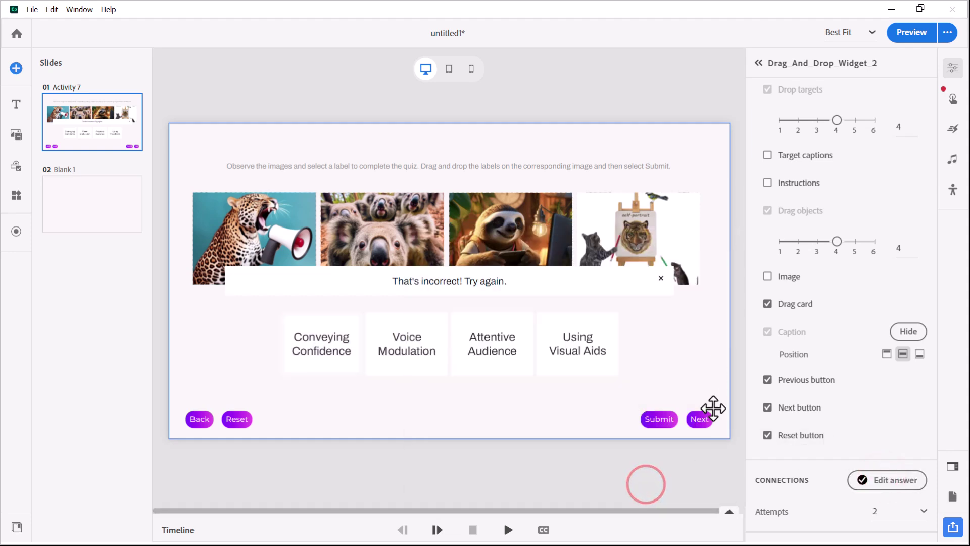
Step: Confirm the quiz Next button's action leads to Blank 1, then open the Blank 1 slide
{"action": "left_click", "coordinate": [702, 417]}
{"action": "left_click", "coordinate": [953, 99]}
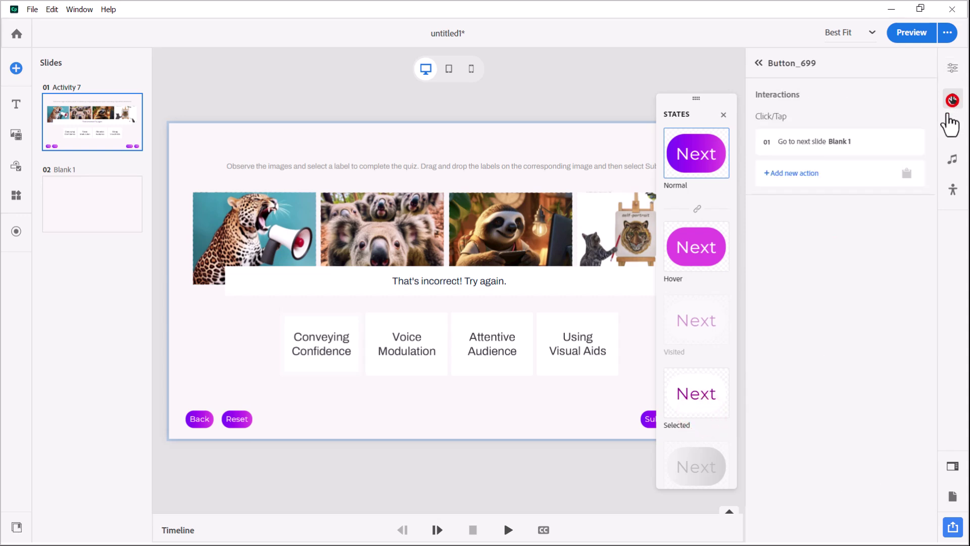
{"action": "left_click", "coordinate": [71, 215]}
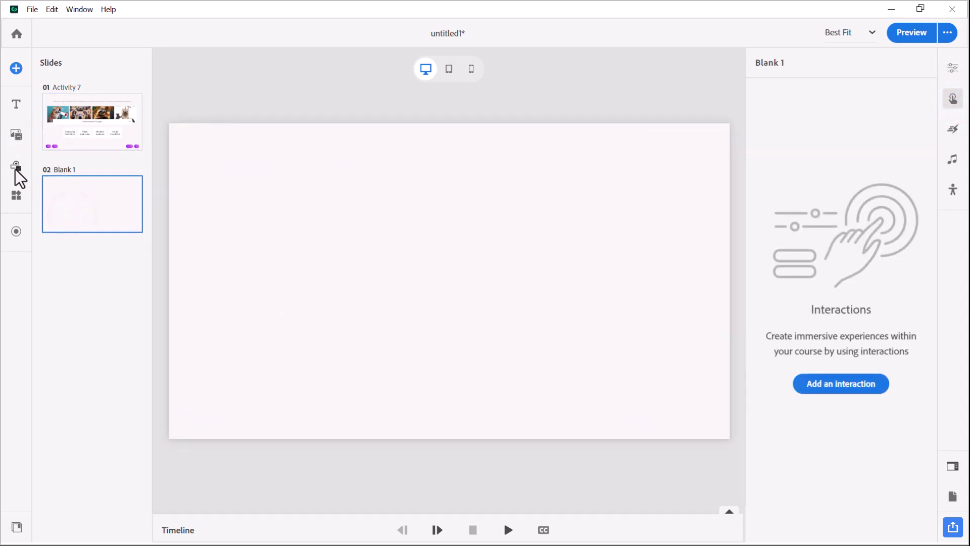
Step: Insert a button on the Blank 1 slide and label it BACK
{"action": "left_click", "coordinate": [15, 169]}
{"action": "left_click", "coordinate": [76, 205]}
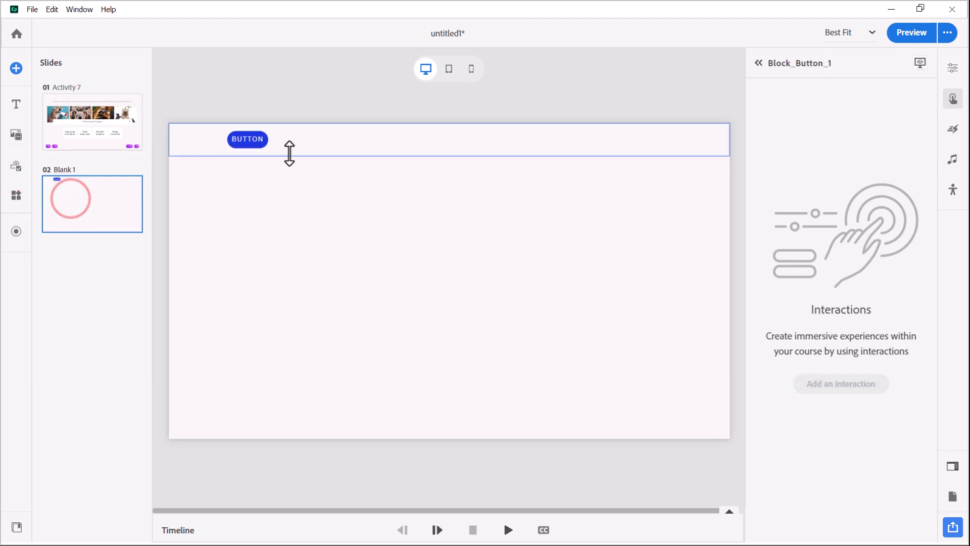
{"action": "left_click", "coordinate": [256, 143]}
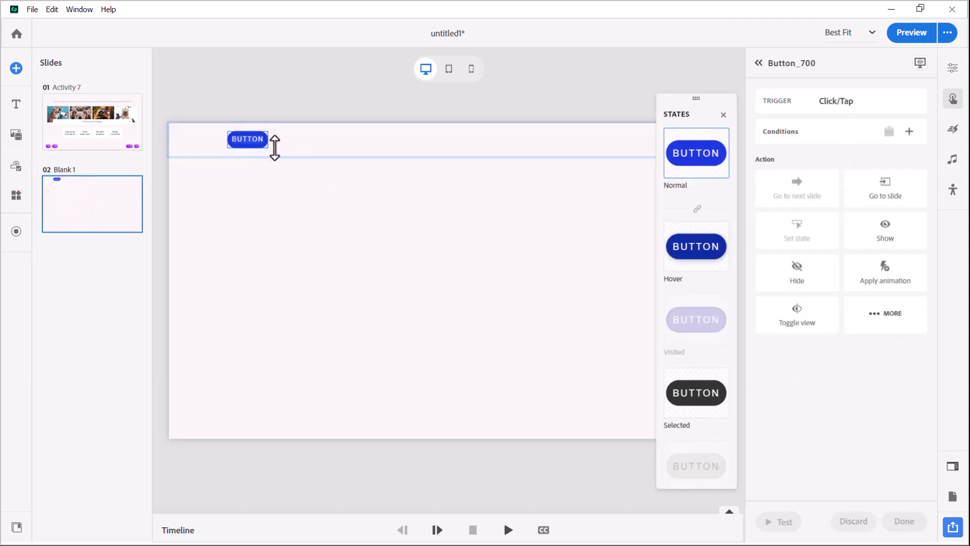
{"action": "type", "text": "BACK"}
Step: Give the BACK button the Go to previous slide action, then return to Activity 7
{"action": "left_click", "coordinate": [889, 316]}
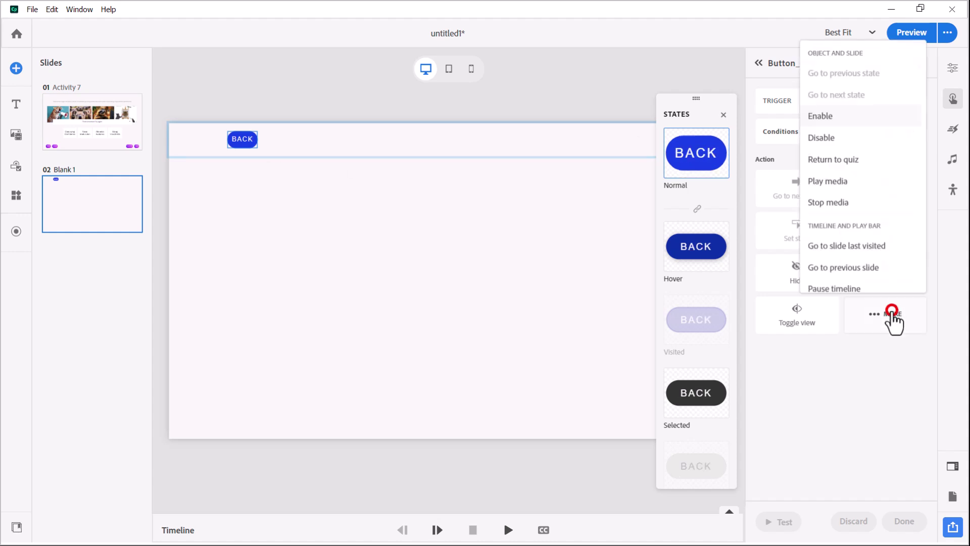
{"action": "scroll", "coordinate": [856, 282], "scroll_direction": "down", "scroll_amount": 1}
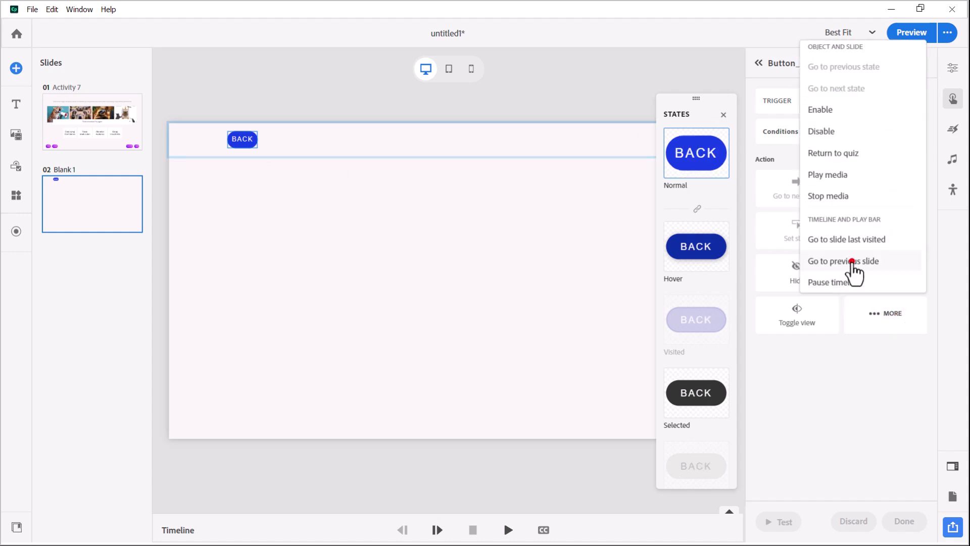
{"action": "left_click", "coordinate": [852, 262]}
{"action": "left_click", "coordinate": [904, 521]}
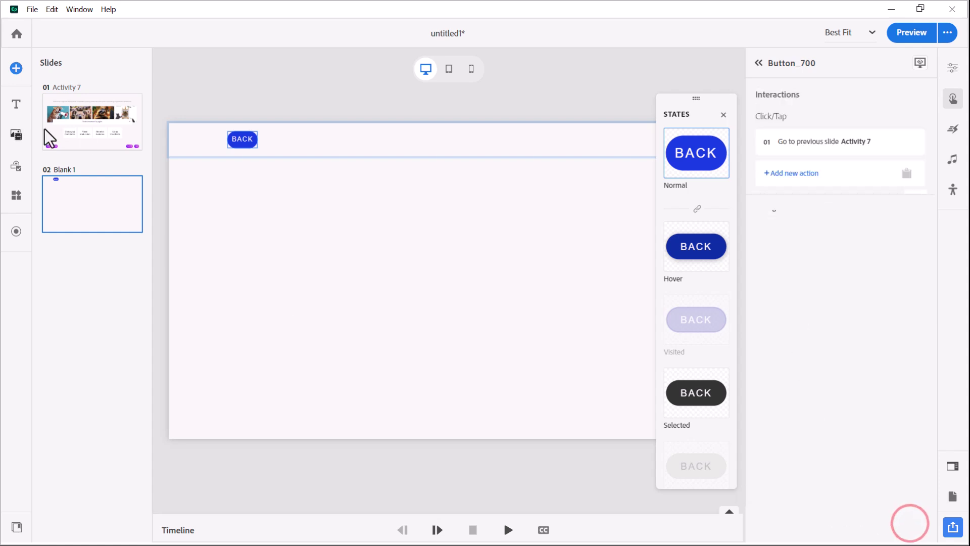
{"action": "left_click", "coordinate": [89, 131]}
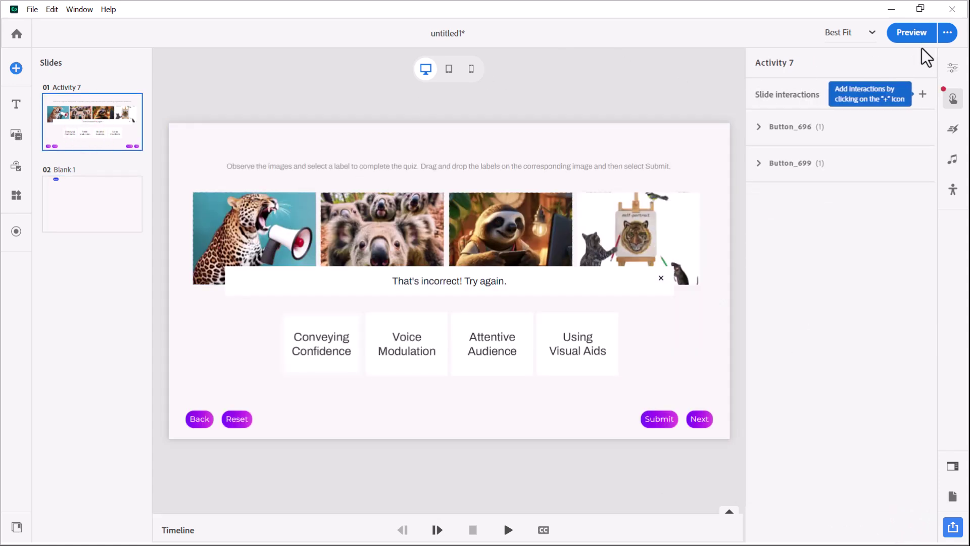
{"action": "left_click", "coordinate": [913, 34]}
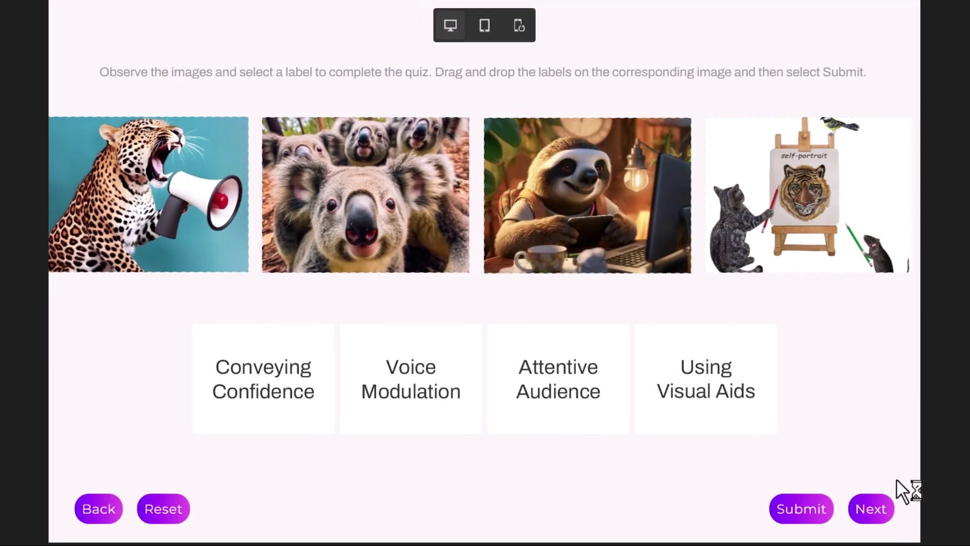
{"action": "left_click", "coordinate": [890, 513]}
{"action": "left_click", "coordinate": [165, 81]}
{"action": "left_click", "coordinate": [959, 14]}
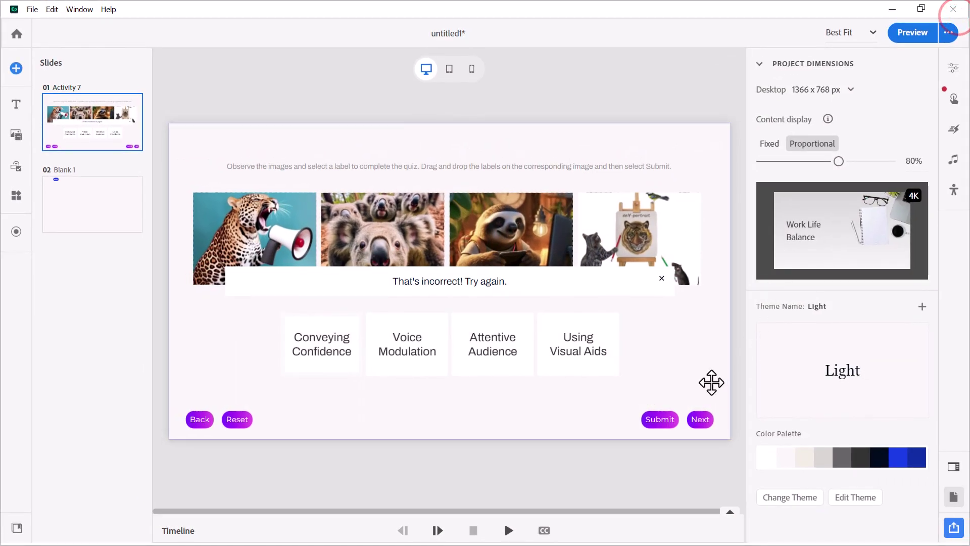
Step: Untick Next button under Components in the drag-and-drop widget's properties
{"action": "left_click", "coordinate": [707, 402]}
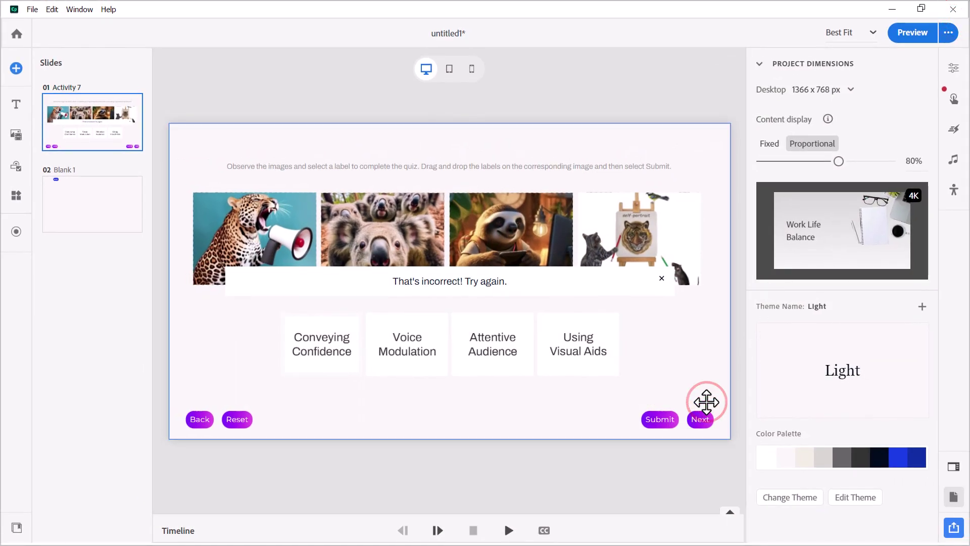
{"action": "left_click", "coordinate": [953, 67]}
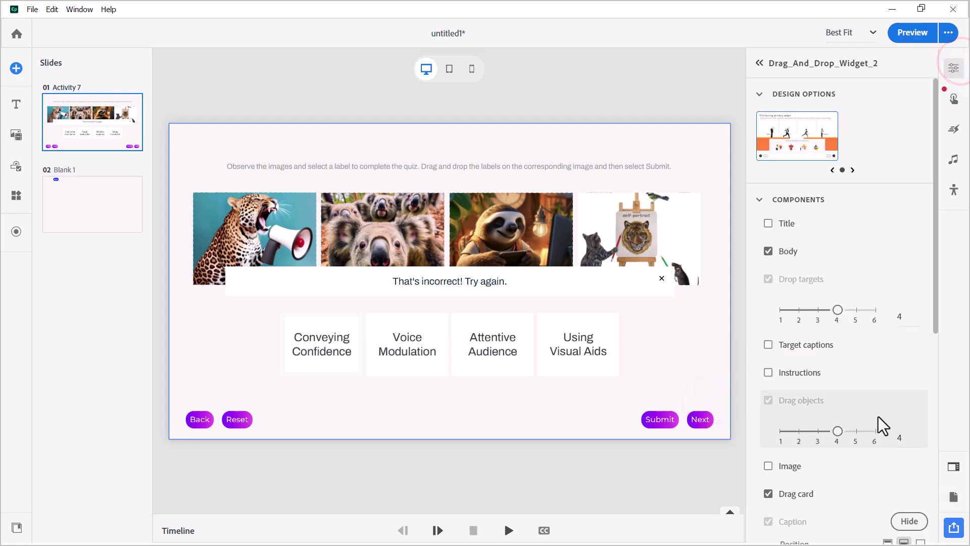
{"action": "scroll", "coordinate": [875, 418], "scroll_direction": "down", "scroll_amount": 5}
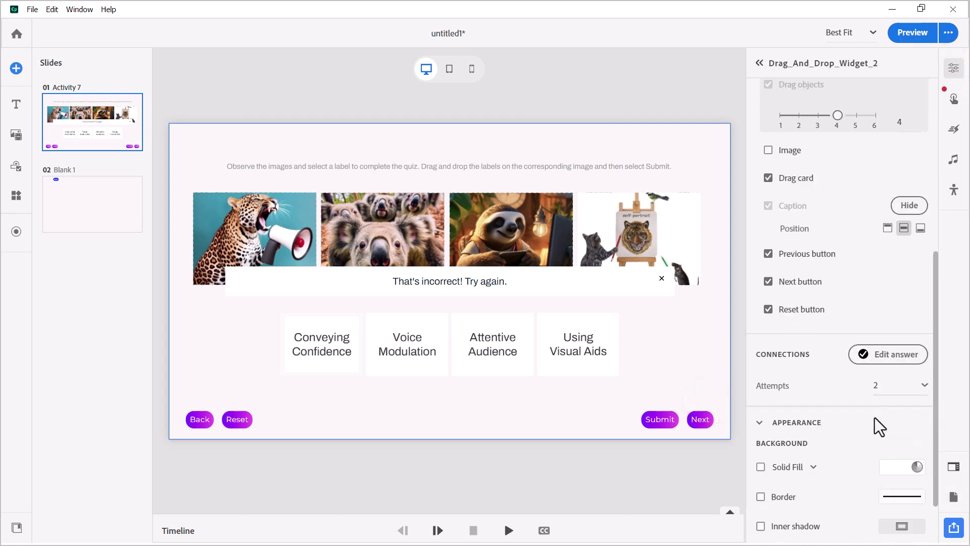
{"action": "left_click", "coordinate": [773, 282]}
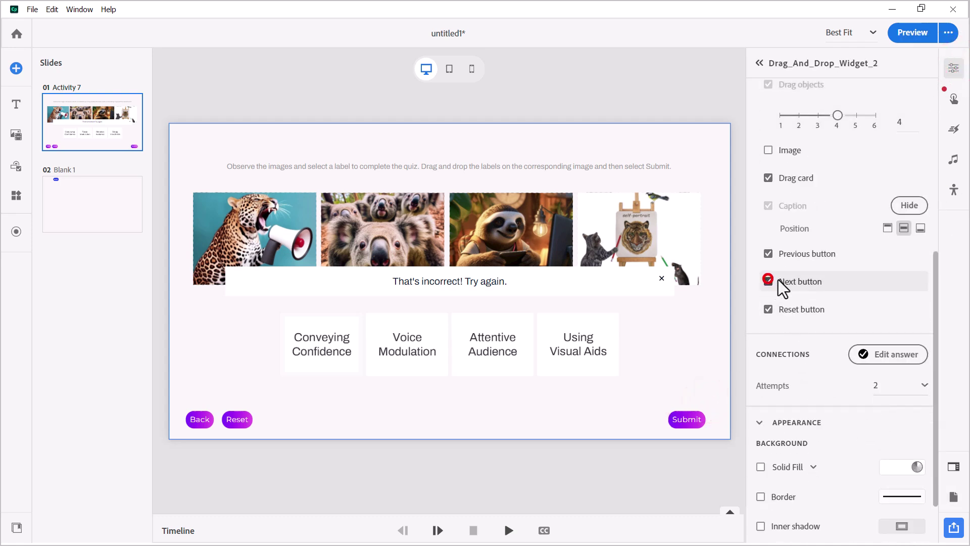
{"action": "left_click", "coordinate": [910, 33]}
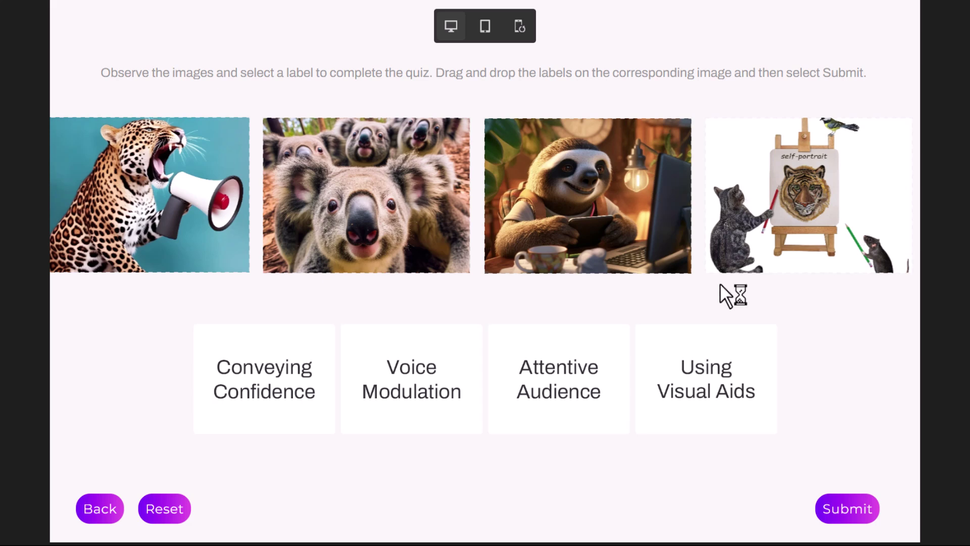
{"action": "left_click_drag", "start_coordinate": [704, 372], "coordinate": [809, 197]}
{"action": "left_click_drag", "start_coordinate": [639, 387], "coordinate": [609, 237]}
{"action": "left_click_drag", "start_coordinate": [580, 392], "coordinate": [202, 253]}
{"action": "left_click_drag", "start_coordinate": [479, 388], "coordinate": [455, 273]}
{"action": "left_click", "coordinate": [861, 509]}
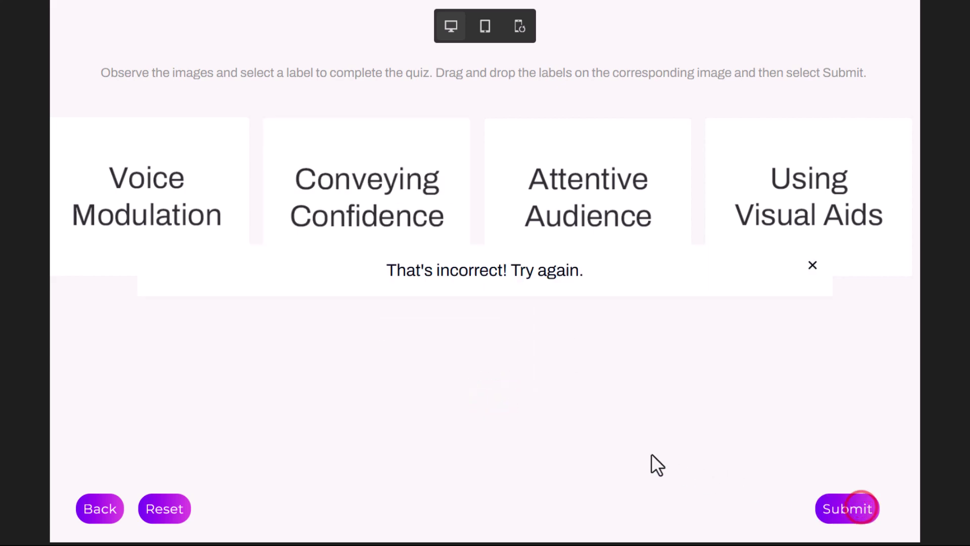
{"action": "left_click", "coordinate": [604, 429]}
{"action": "left_click", "coordinate": [184, 509]}
{"action": "left_click_drag", "start_coordinate": [272, 380], "coordinate": [567, 224]}
{"action": "left_click_drag", "start_coordinate": [321, 394], "coordinate": [151, 245]}
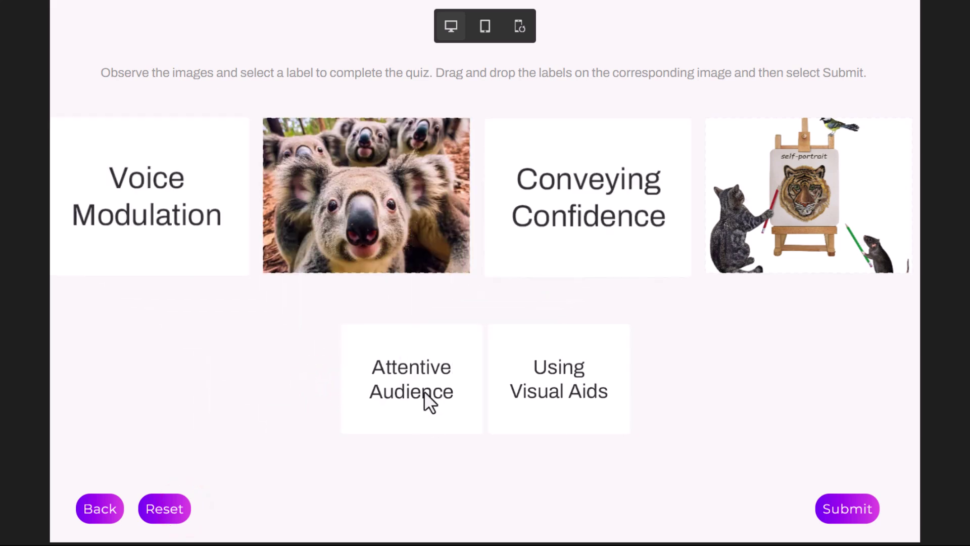
{"action": "left_click_drag", "start_coordinate": [428, 402], "coordinate": [374, 228]}
{"action": "mouse_move", "coordinate": [474, 394]}
{"action": "left_mouse_down"}
{"action": "mouse_move", "coordinate": [780, 262]}
{"action": "mouse_move", "coordinate": [798, 237]}
{"action": "left_mouse_up"}
{"action": "left_click", "coordinate": [849, 511]}
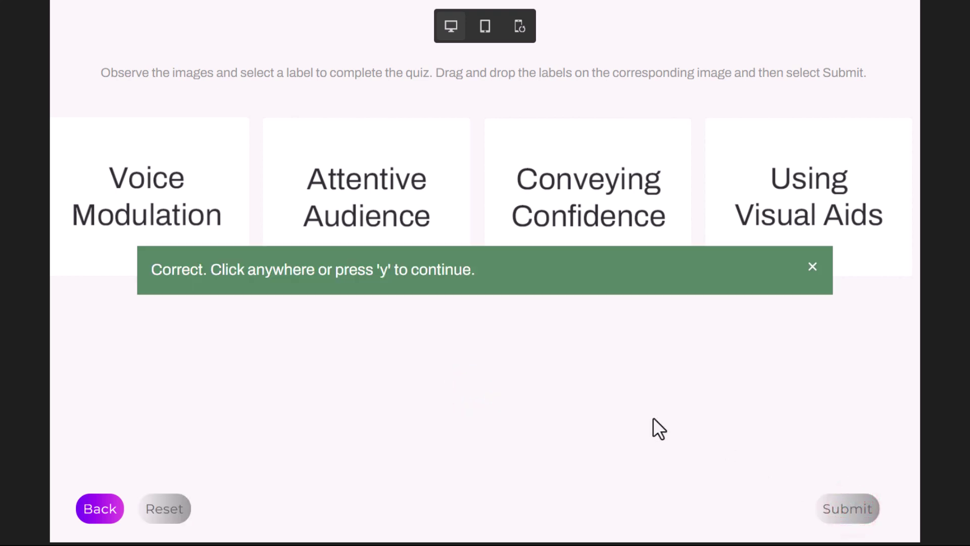
{"action": "left_click", "coordinate": [547, 394]}
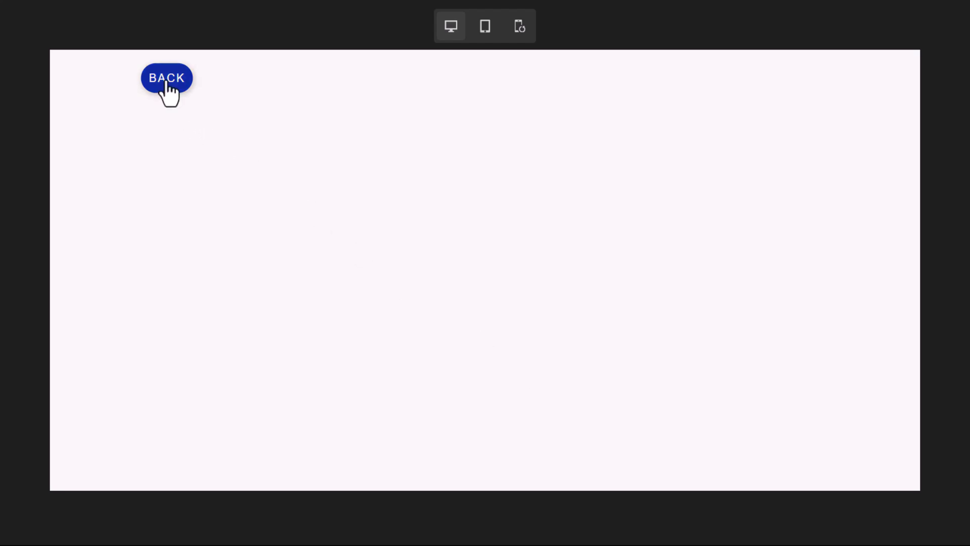
{"action": "left_click", "coordinate": [167, 79]}
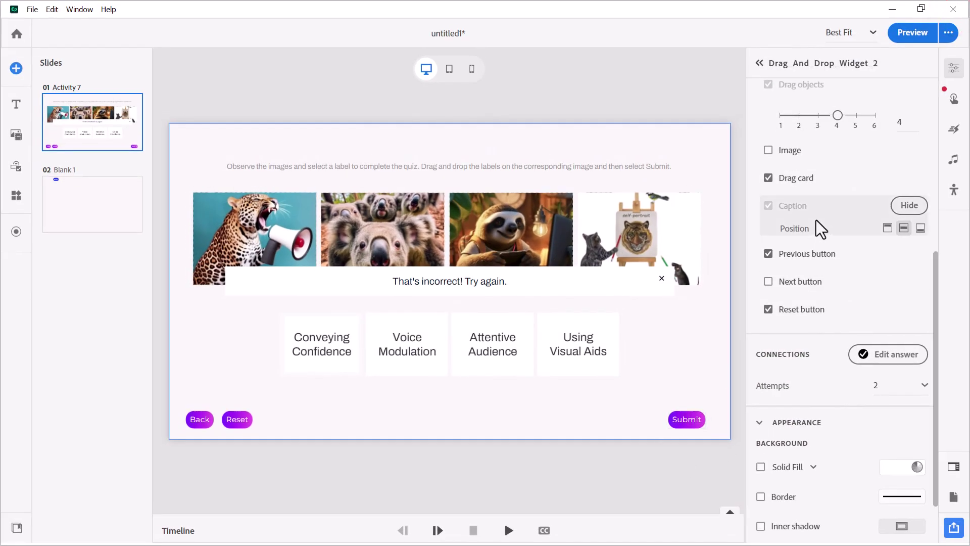
{"action": "scroll", "coordinate": [826, 212], "scroll_direction": "up", "scroll_amount": 3}
{"action": "scroll", "coordinate": [822, 407], "scroll_direction": "down", "scroll_amount": 5}
{"action": "left_click", "coordinate": [761, 527]}
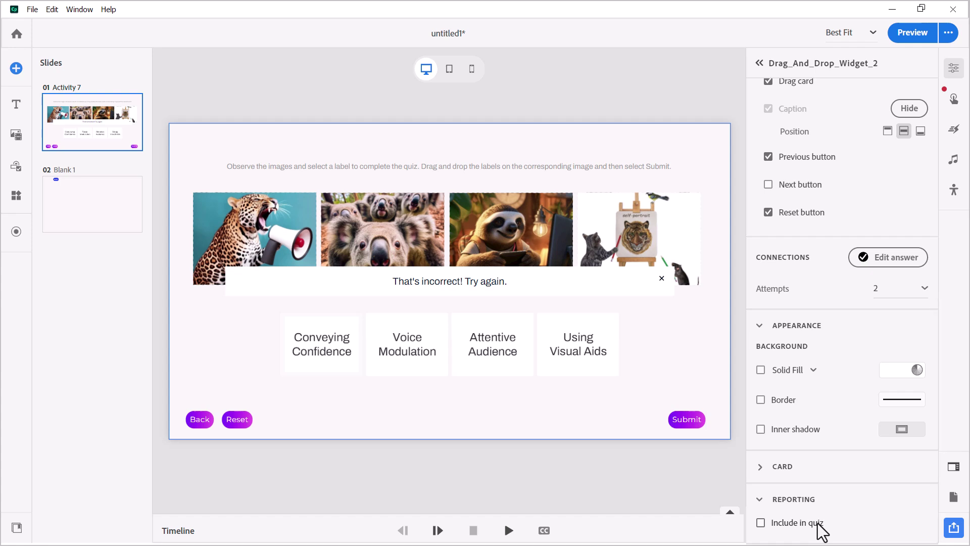
{"action": "left_click", "coordinate": [605, 78]}
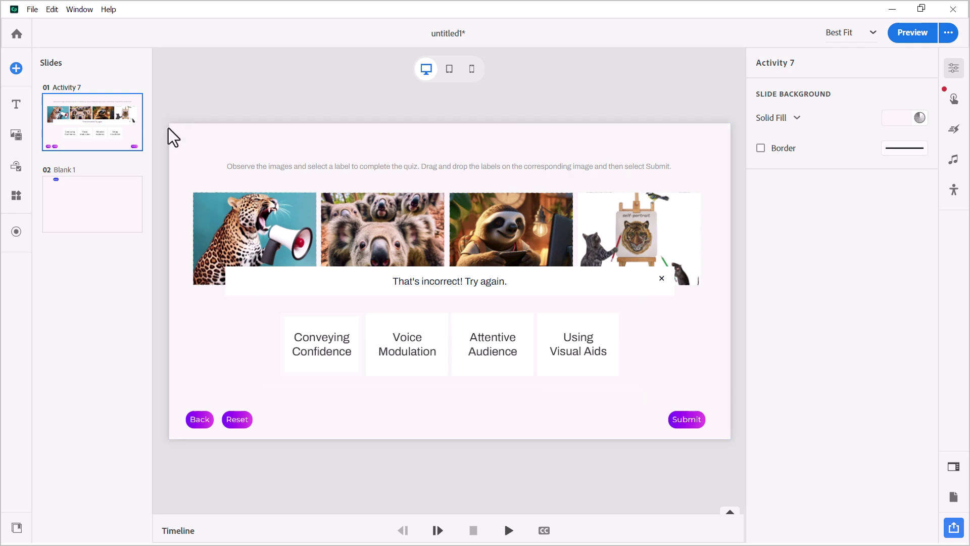
Step: Add a button block at the top of the slide and set it to two buttons
{"action": "left_click", "coordinate": [16, 166]}
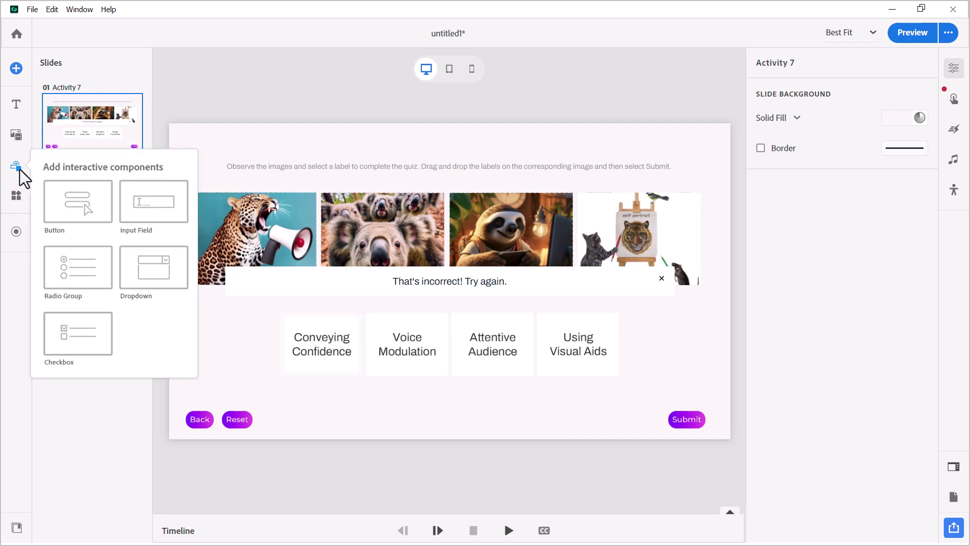
{"action": "left_click", "coordinate": [79, 193]}
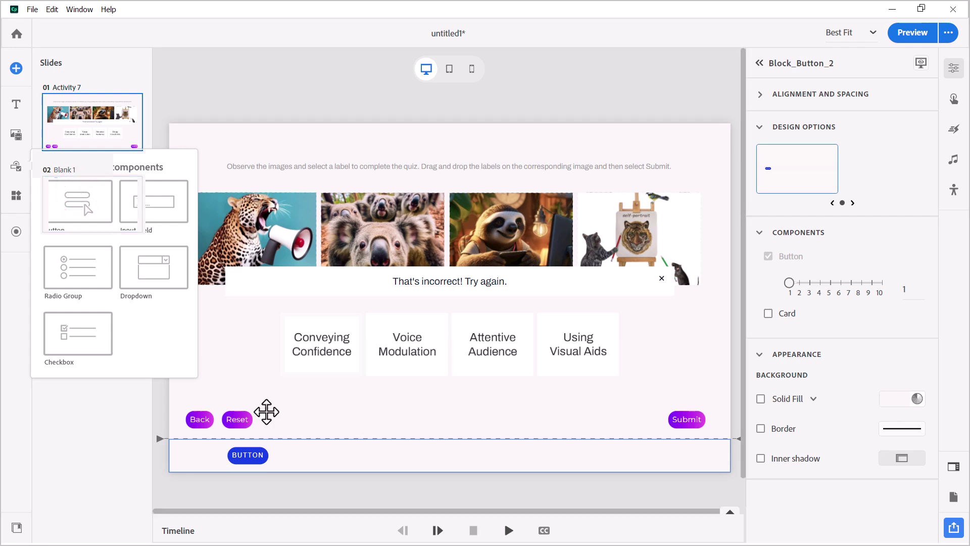
{"action": "left_click_drag", "start_coordinate": [336, 459], "coordinate": [427, 113]}
{"action": "left_click_drag", "start_coordinate": [329, 457], "coordinate": [342, 143]}
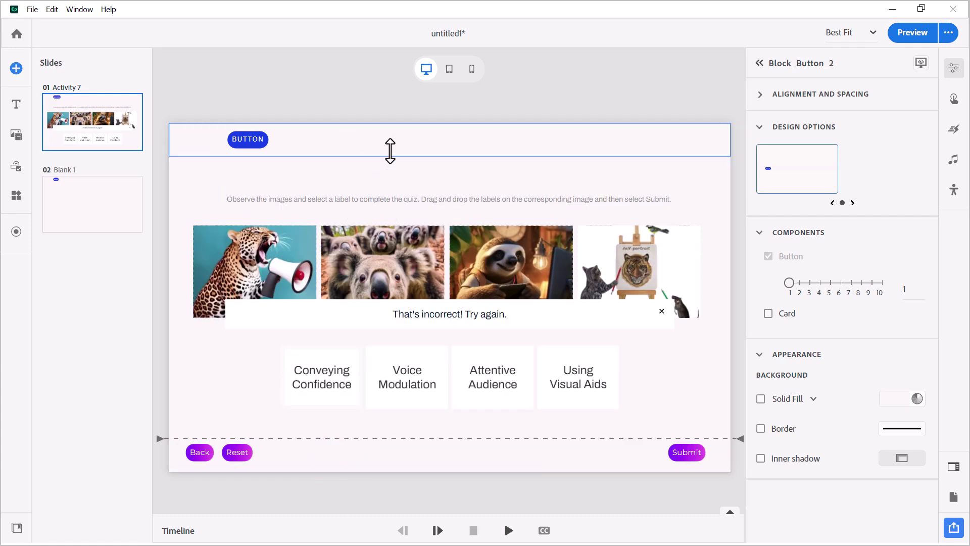
{"action": "left_click", "coordinate": [800, 283]}
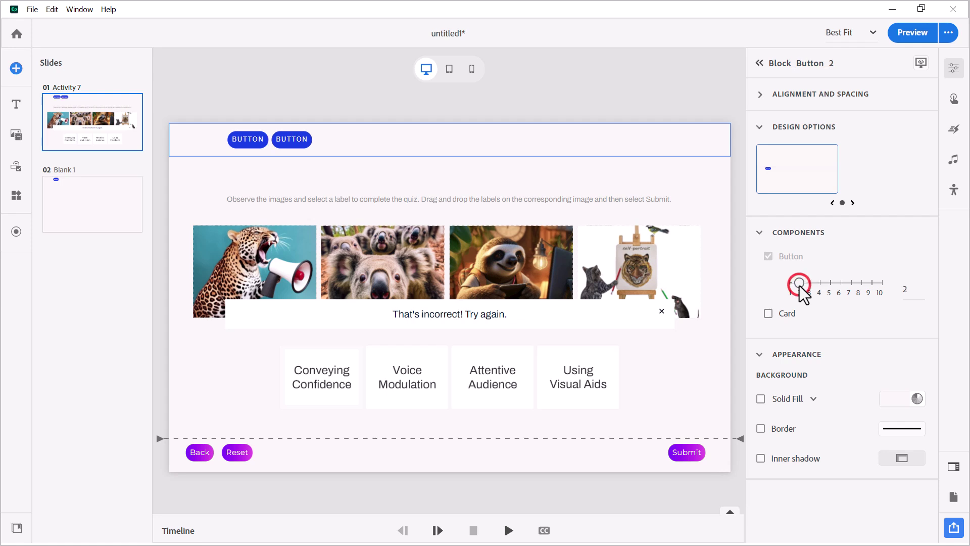
Step: Turn off the drag-and-drop widget's built-in Previous button
{"action": "left_click", "coordinate": [658, 403]}
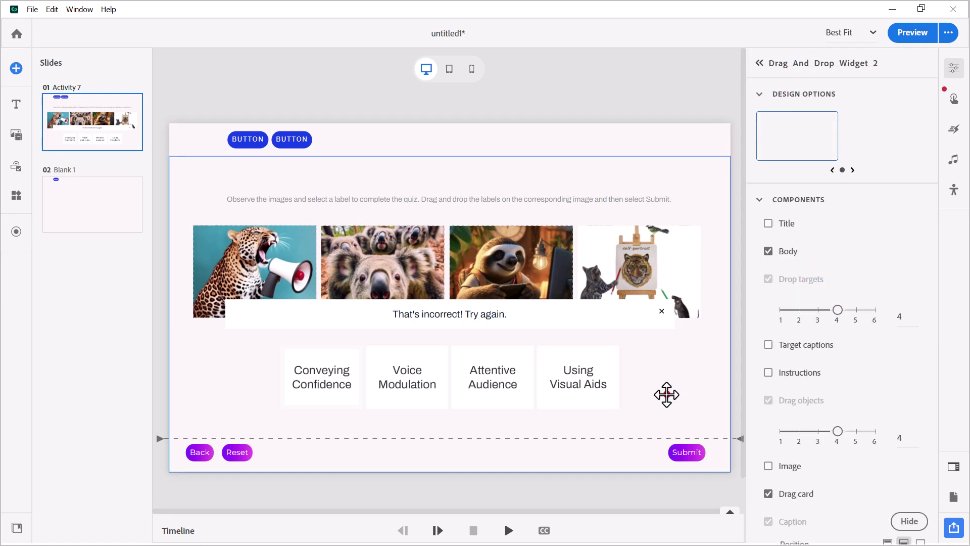
{"action": "scroll", "coordinate": [832, 432], "scroll_direction": "down", "scroll_amount": 2}
{"action": "scroll", "coordinate": [834, 433], "scroll_direction": "up", "scroll_amount": 1}
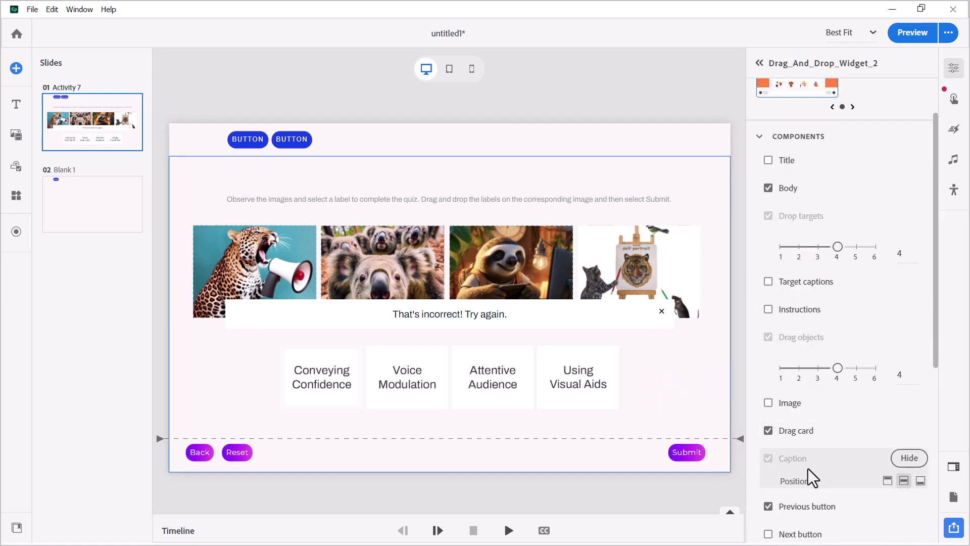
{"action": "left_click", "coordinate": [769, 506]}
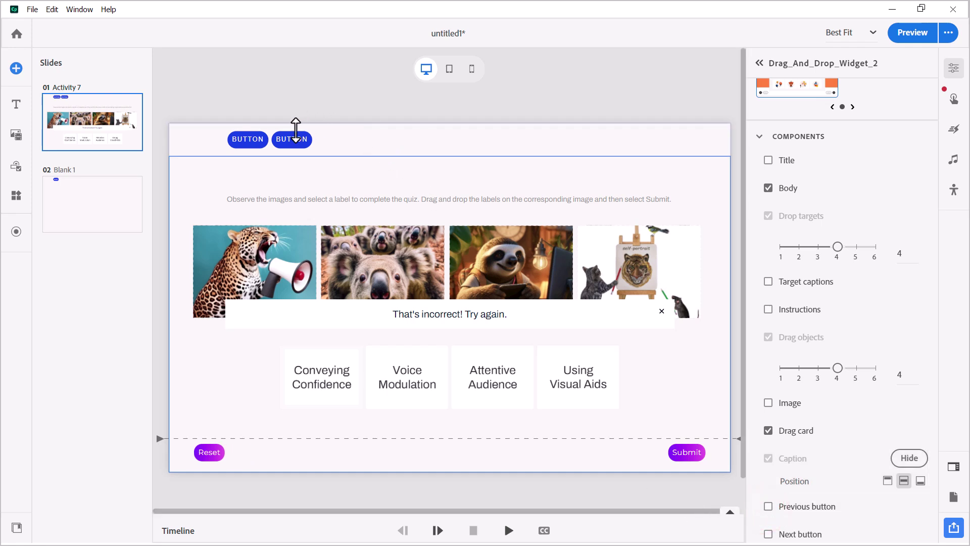
Step: Apply space-between alignment so the two top buttons sit at opposite edges
{"action": "left_click", "coordinate": [366, 138]}
{"action": "mouse_move", "coordinate": [860, 275]}
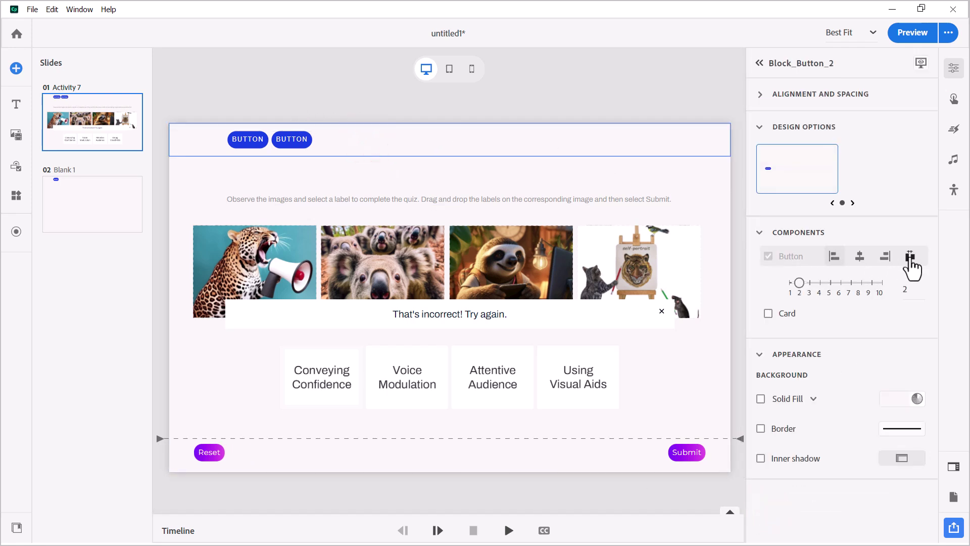
{"action": "left_click", "coordinate": [911, 255]}
Step: Relabel the two top buttons as Back and Next
{"action": "left_click", "coordinate": [239, 138]}
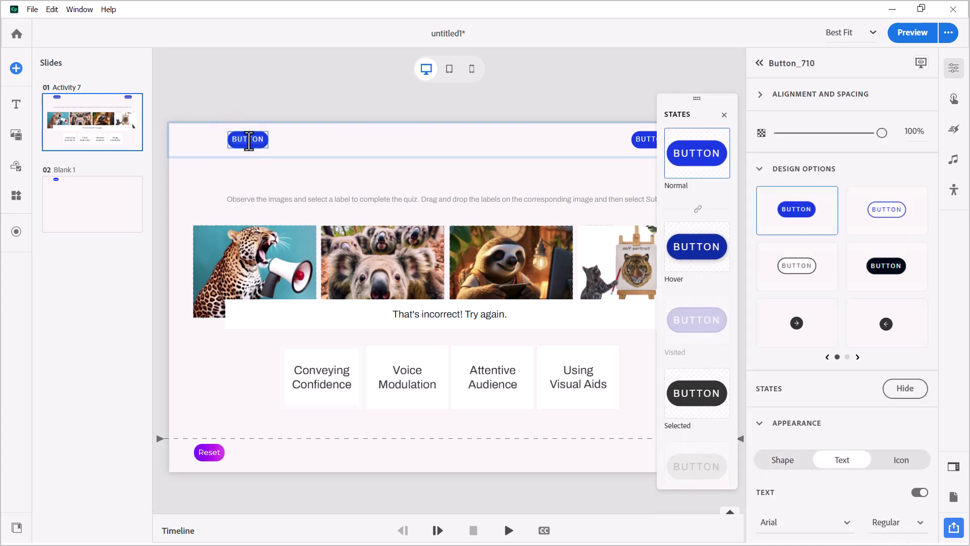
{"action": "type", "text": "BACK"}
{"action": "double_click", "coordinate": [641, 139]}
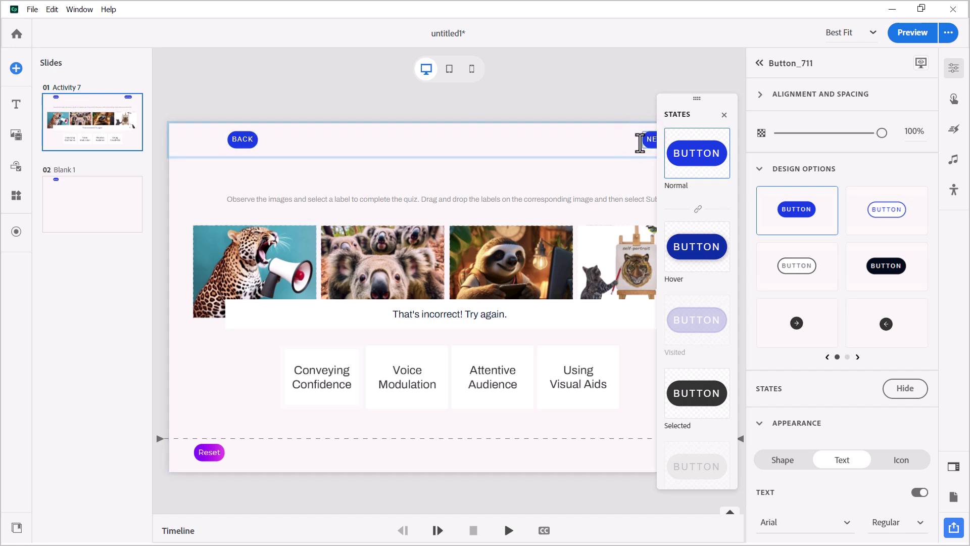
{"action": "left_click", "coordinate": [630, 138]}
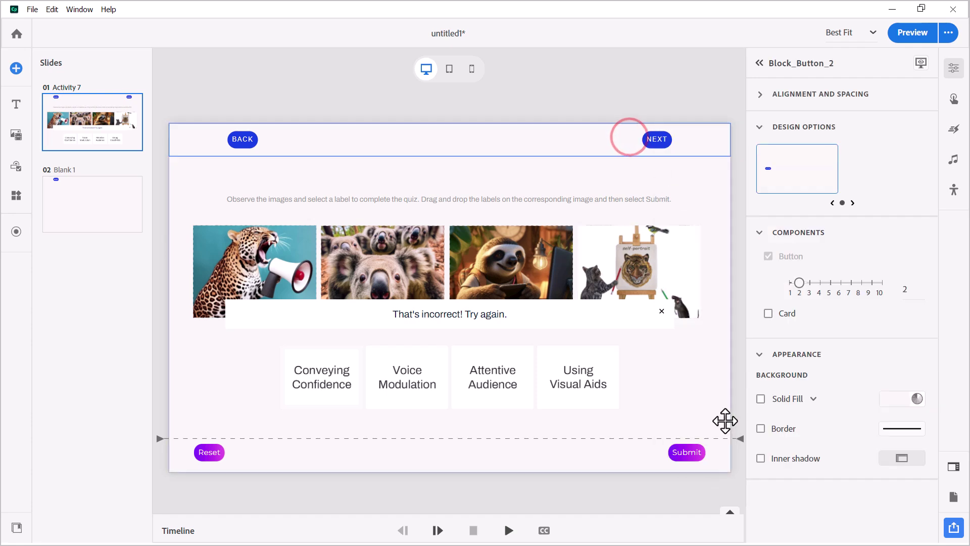
Step: Copy the Reset button's purple gradient appearance and apply it to the Back and Next buttons
{"action": "left_click", "coordinate": [690, 459]}
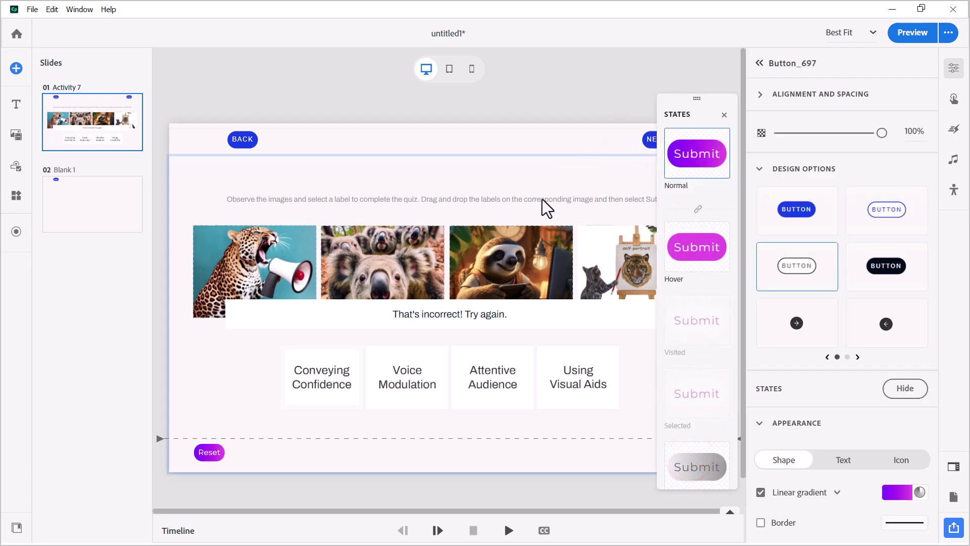
{"action": "right_click", "coordinate": [217, 457]}
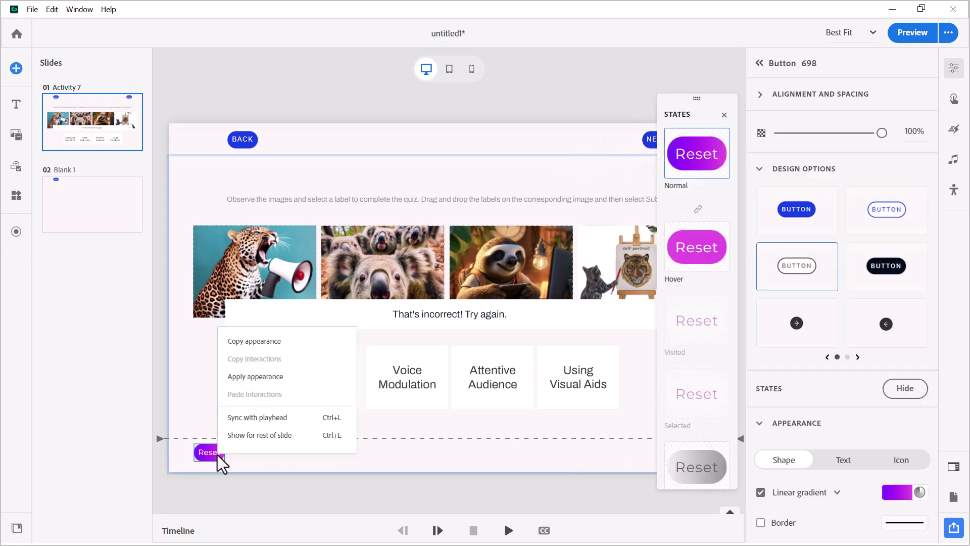
{"action": "left_click", "coordinate": [251, 342]}
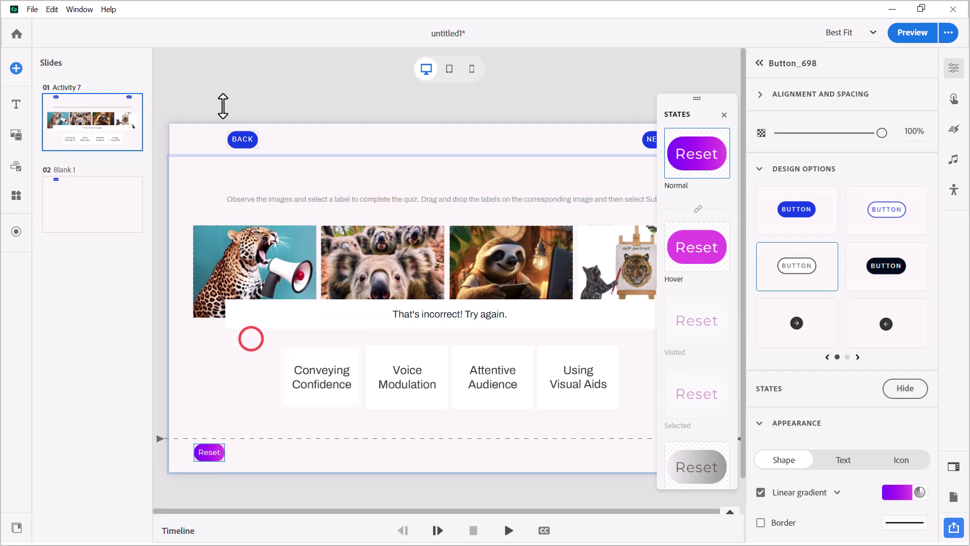
{"action": "left_click", "coordinate": [241, 137]}
{"action": "right_click", "coordinate": [242, 138]}
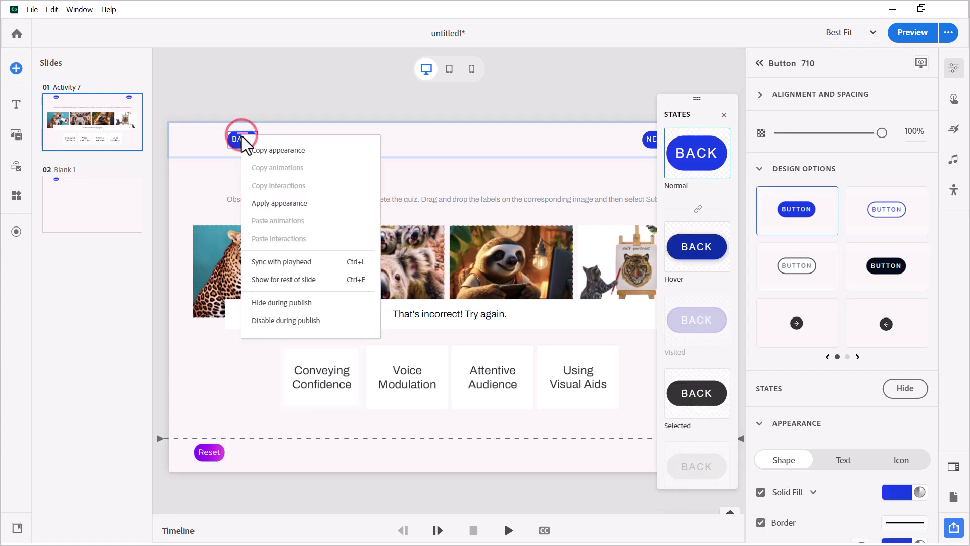
{"action": "left_click", "coordinate": [281, 207]}
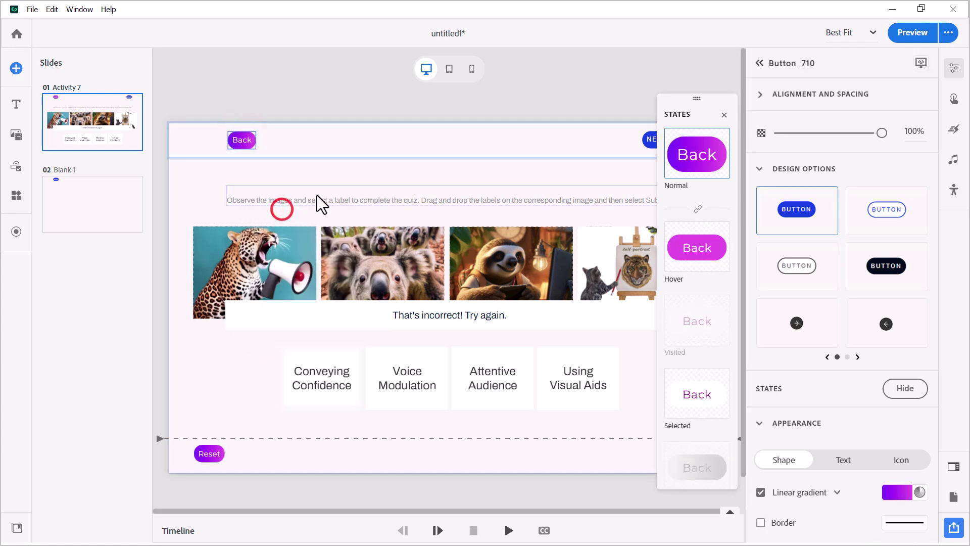
{"action": "left_click", "coordinate": [650, 142]}
{"action": "right_click", "coordinate": [650, 142]}
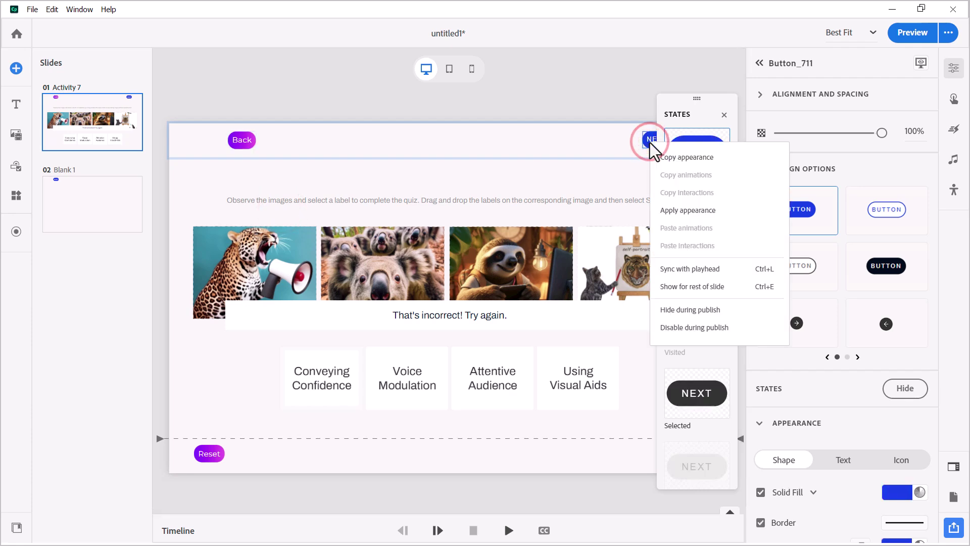
{"action": "left_click", "coordinate": [665, 203]}
{"action": "left_click", "coordinate": [568, 147]}
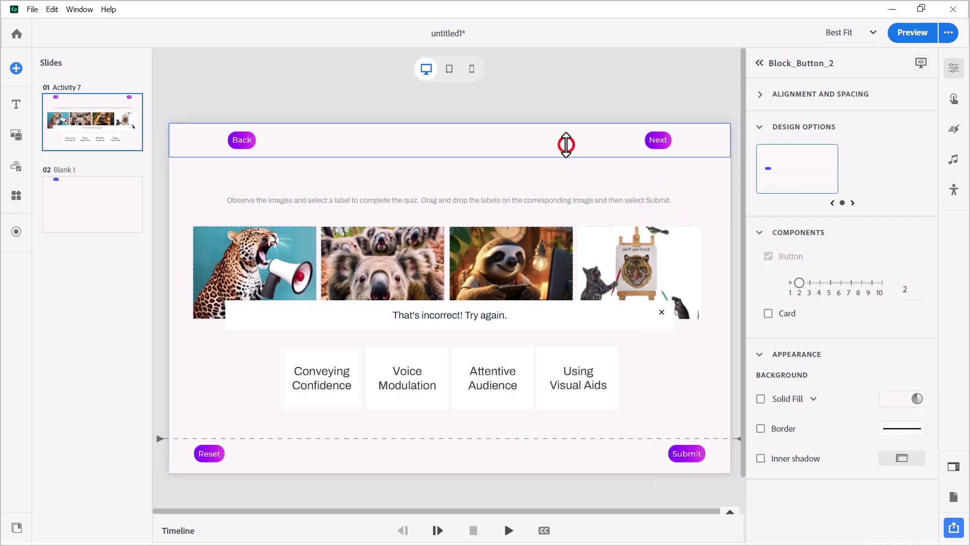
Step: Give the top Next button the Go to next slide action, leading to Blank 1
{"action": "left_click", "coordinate": [657, 142]}
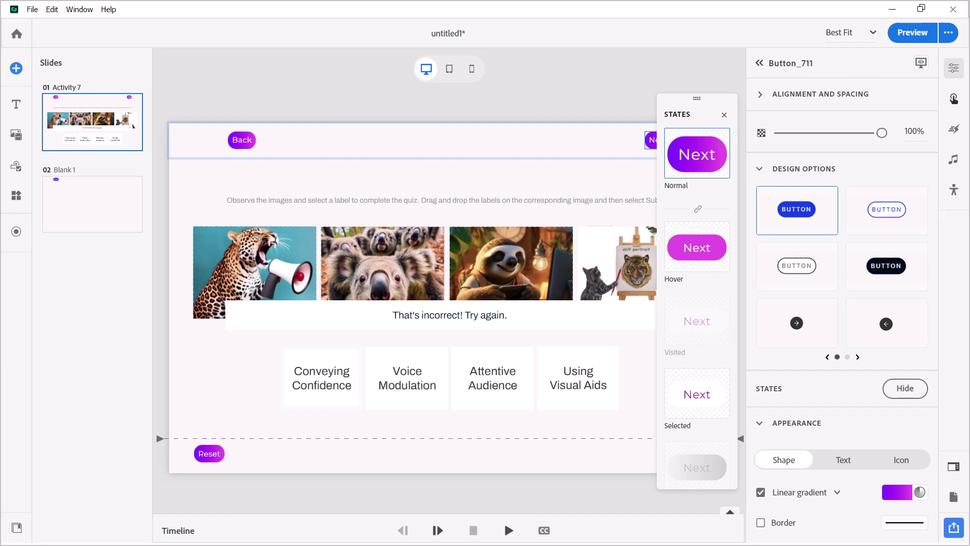
{"action": "left_click", "coordinate": [954, 99]}
{"action": "left_click", "coordinate": [789, 195]}
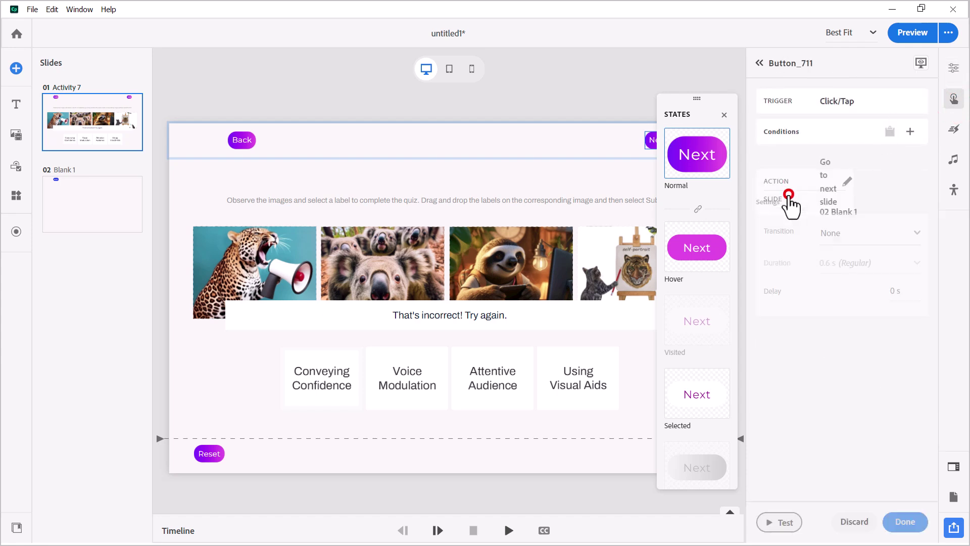
{"action": "left_click", "coordinate": [906, 523]}
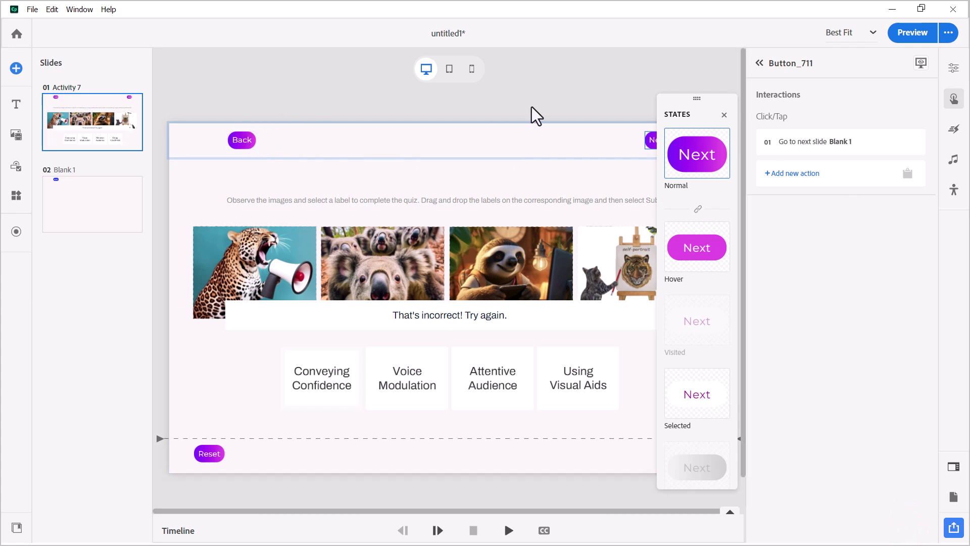
{"action": "left_click", "coordinate": [577, 96]}
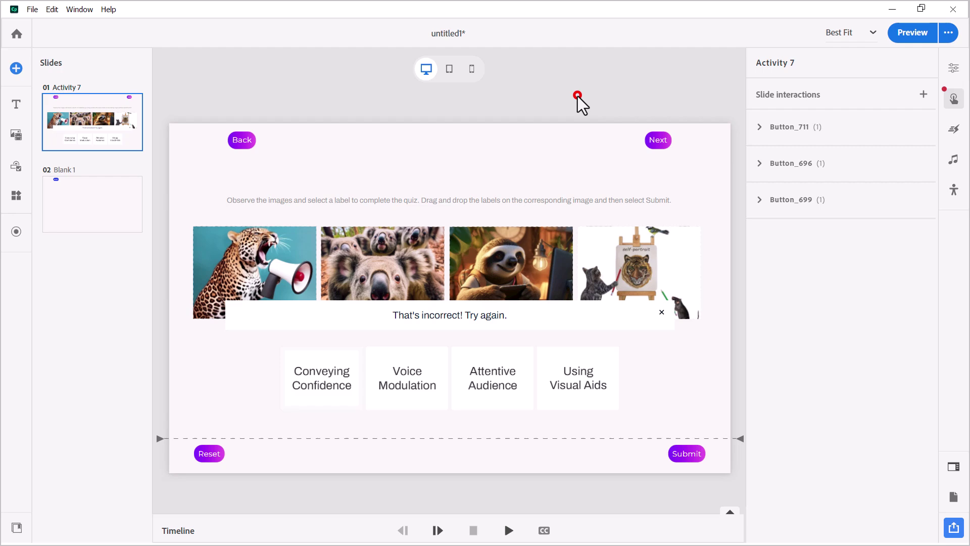
Step: Set the Next button to Hide during publish
{"action": "left_click", "coordinate": [658, 138]}
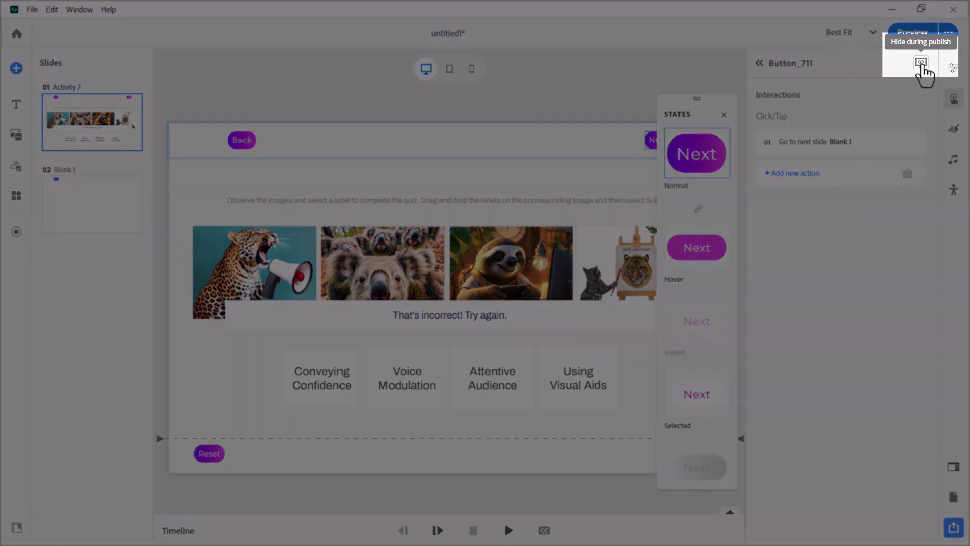
{"action": "left_click", "coordinate": [921, 64]}
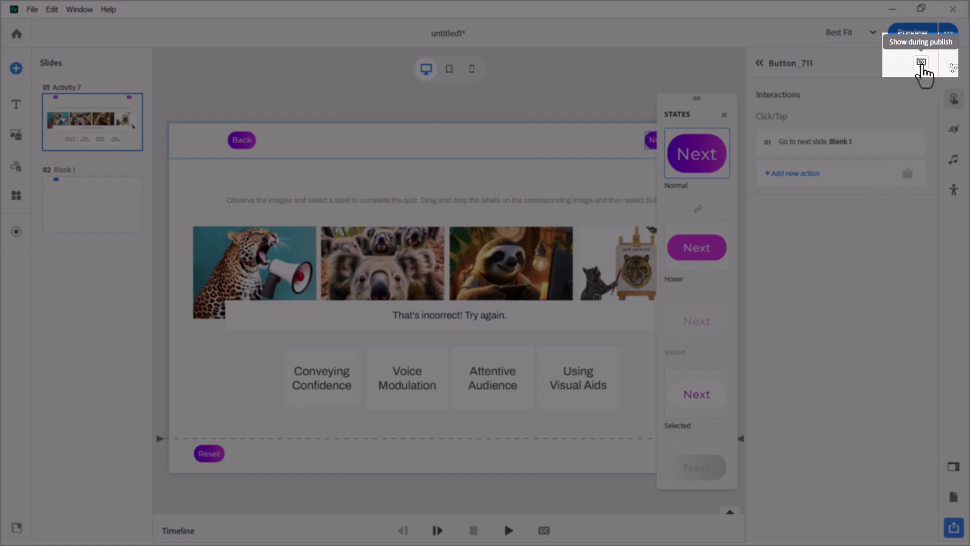
{"action": "left_click", "coordinate": [545, 107]}
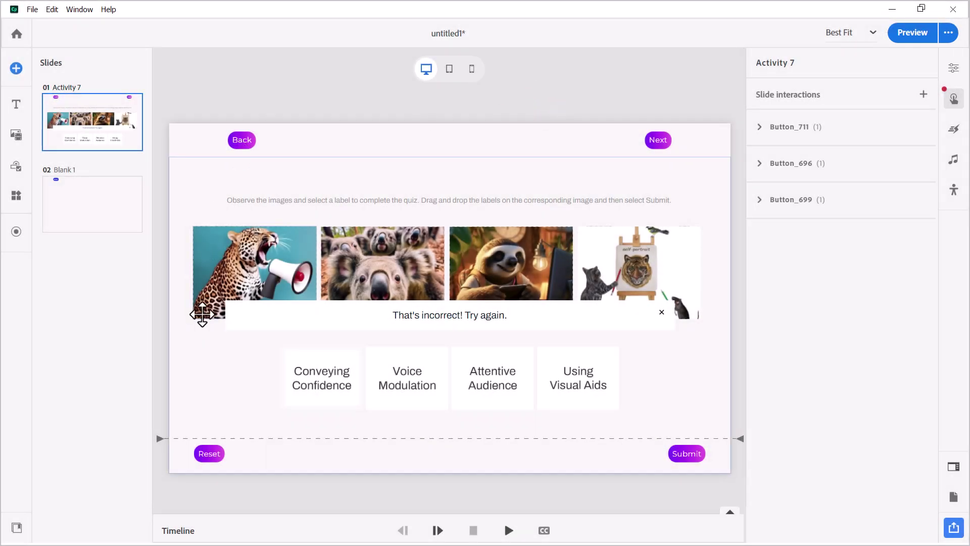
Step: Add a Show Button_711 (Next) action to the drag-and-drop widget's Success trigger
{"action": "left_click", "coordinate": [575, 470]}
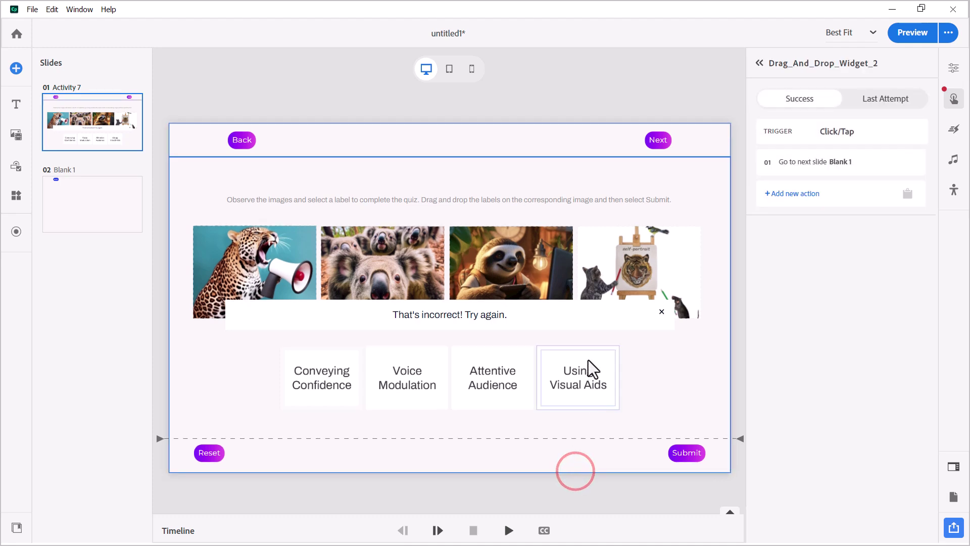
{"action": "left_click", "coordinate": [591, 473]}
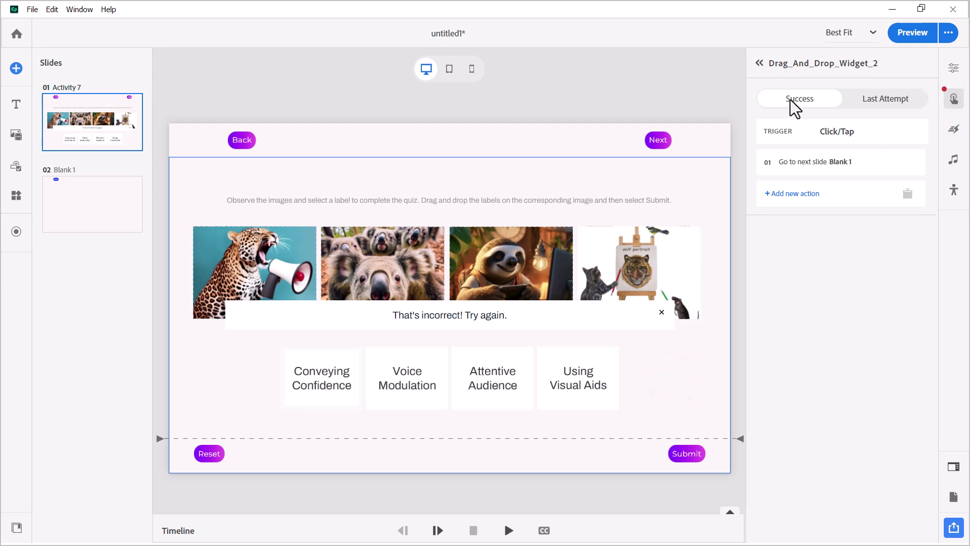
{"action": "left_click", "coordinate": [800, 194]}
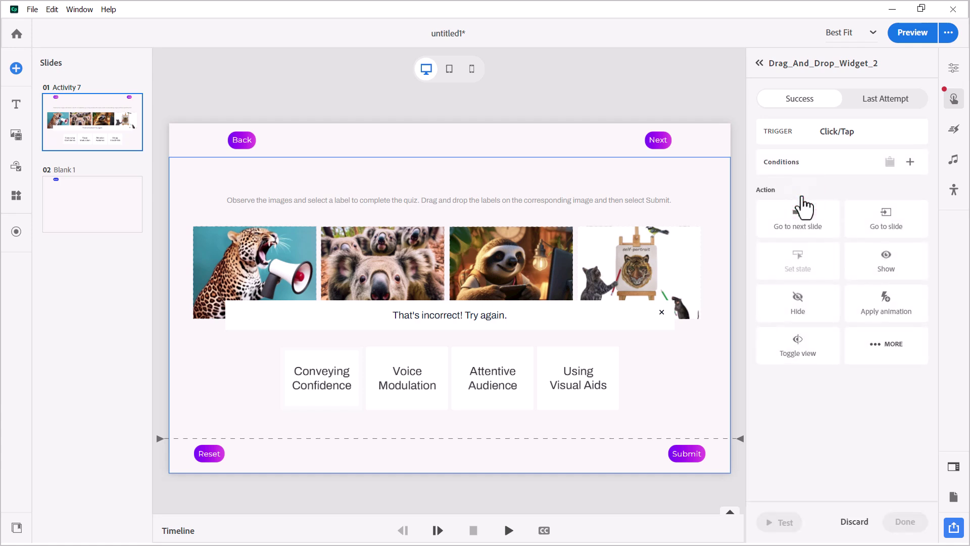
{"action": "left_click", "coordinate": [888, 259]}
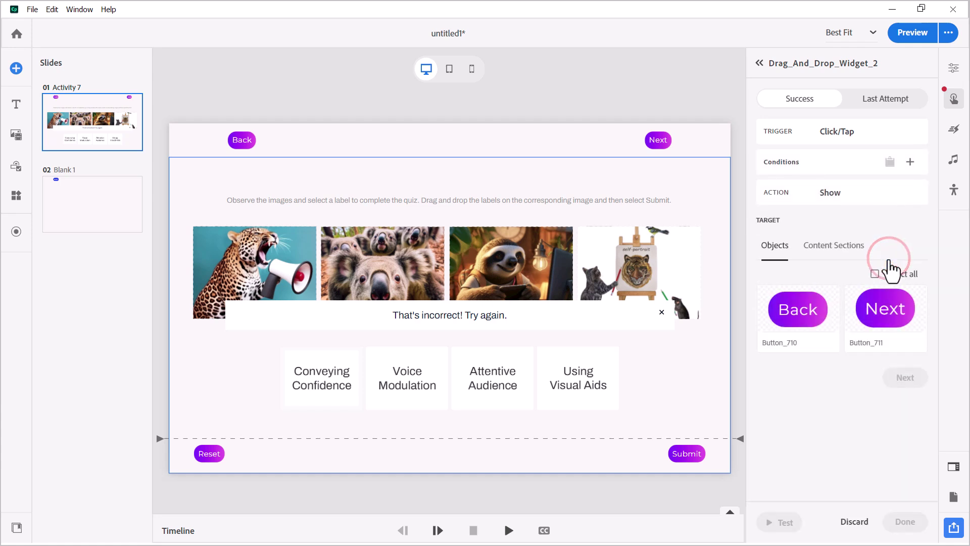
{"action": "left_click", "coordinate": [882, 317]}
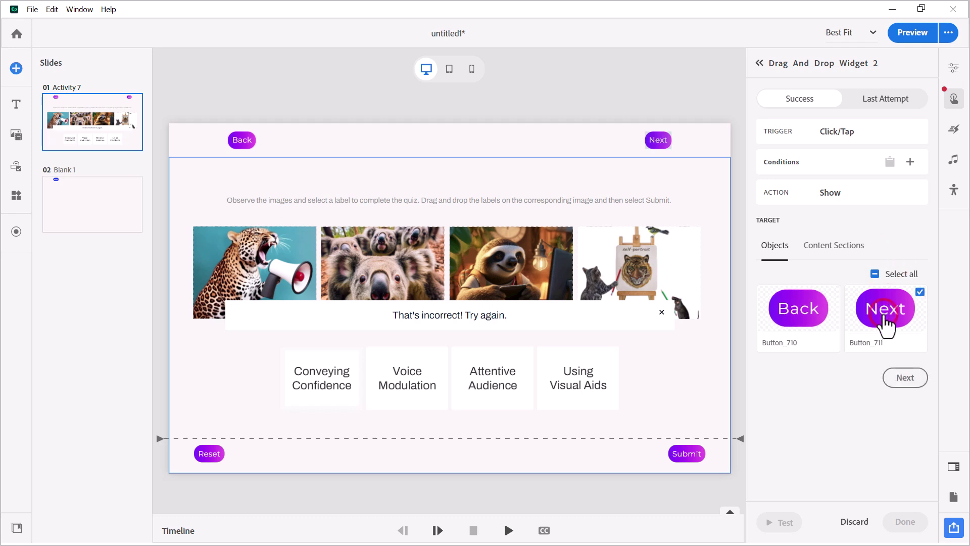
{"action": "left_click", "coordinate": [904, 380]}
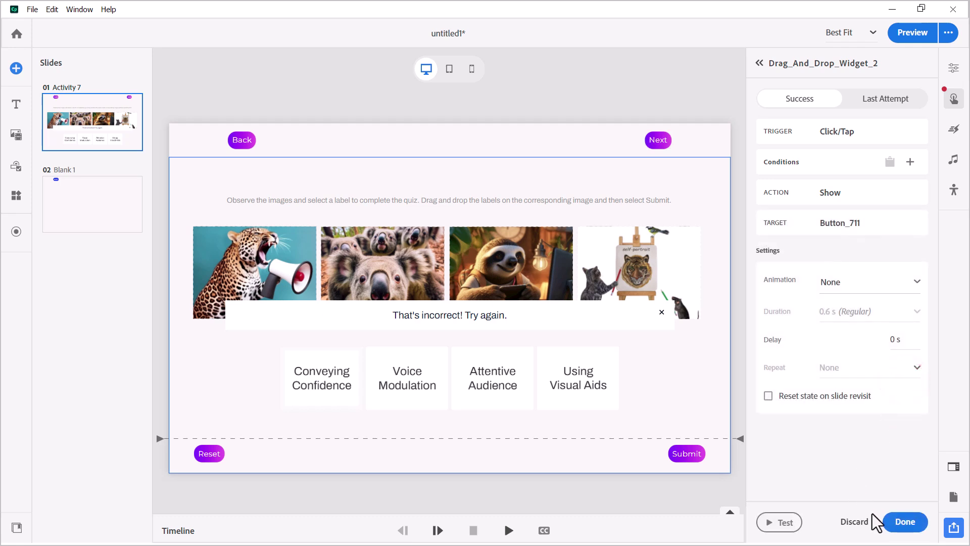
{"action": "left_click", "coordinate": [915, 526]}
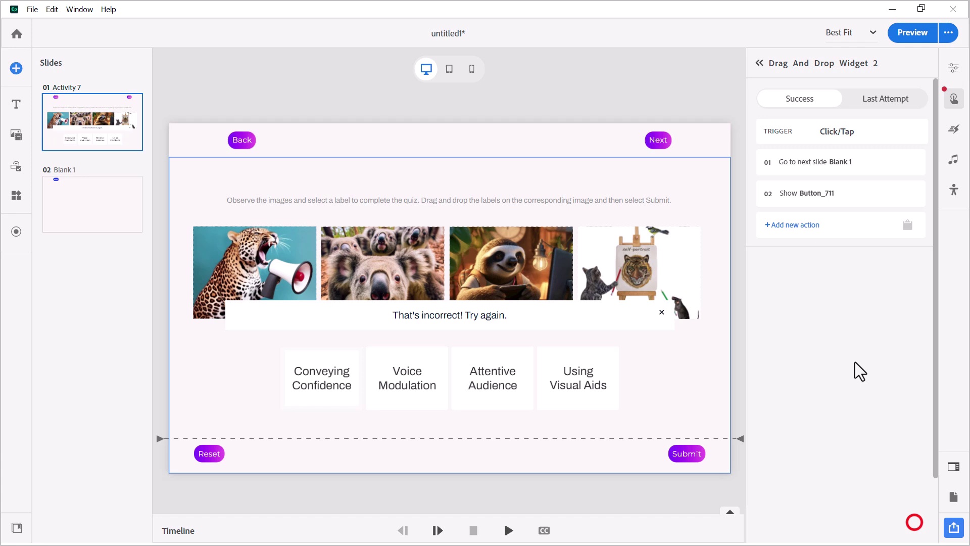
Step: Add the same Show Button_711 action to the Last Attempt trigger
{"action": "left_click", "coordinate": [896, 99]}
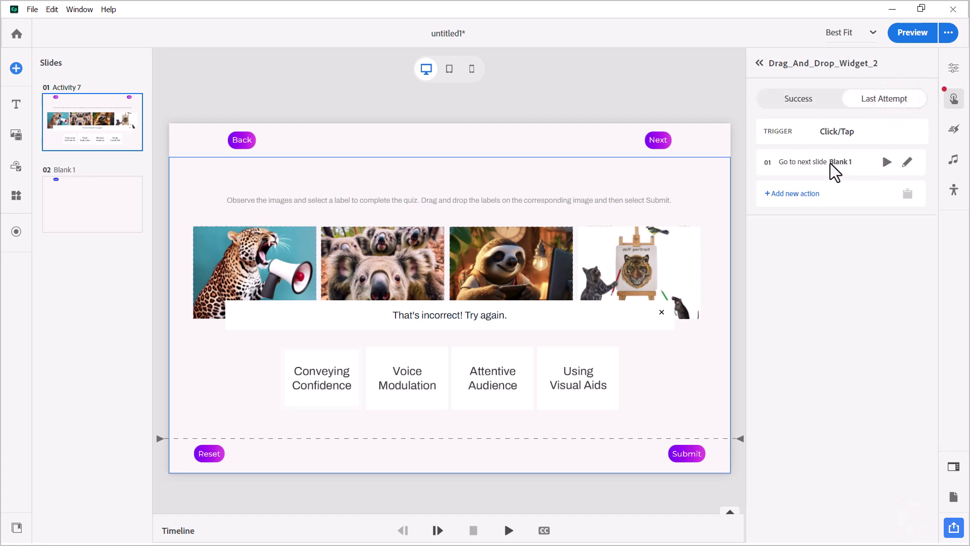
{"action": "left_click", "coordinate": [800, 194]}
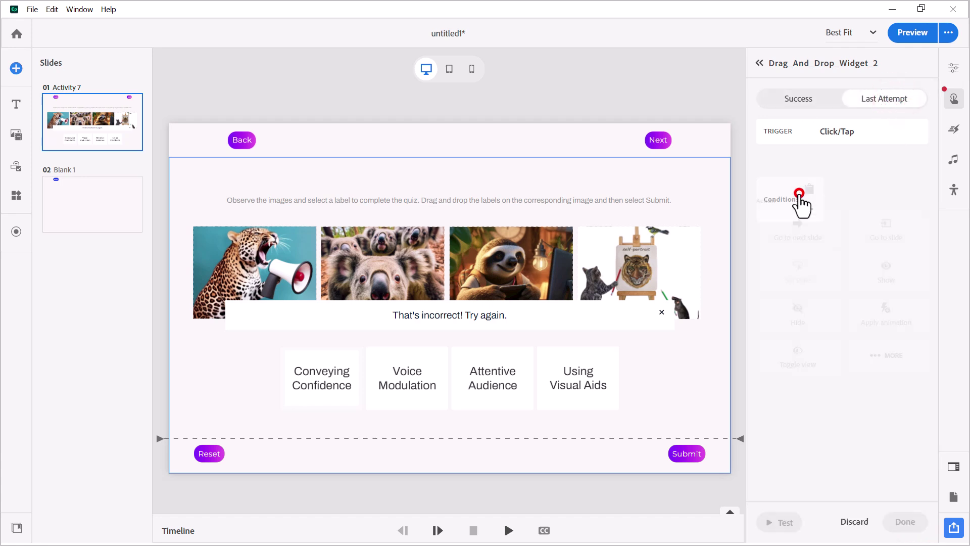
{"action": "left_click", "coordinate": [884, 258]}
{"action": "left_click", "coordinate": [884, 313]}
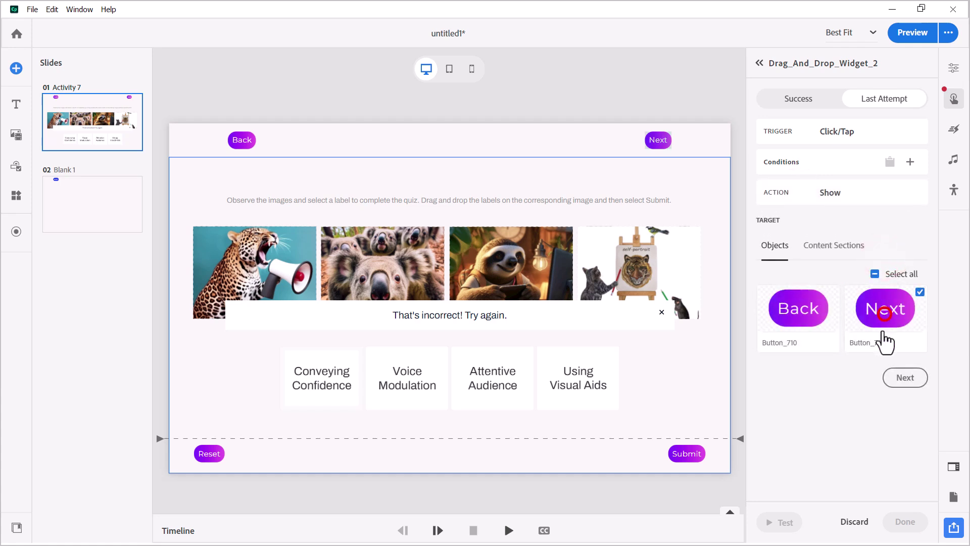
{"action": "left_click", "coordinate": [917, 379]}
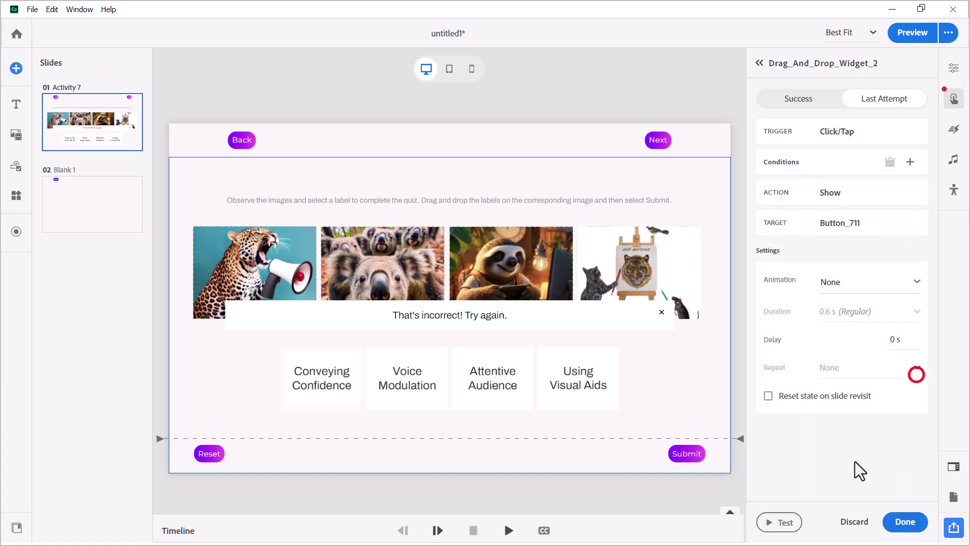
{"action": "left_click", "coordinate": [913, 526]}
{"action": "left_click", "coordinate": [583, 74]}
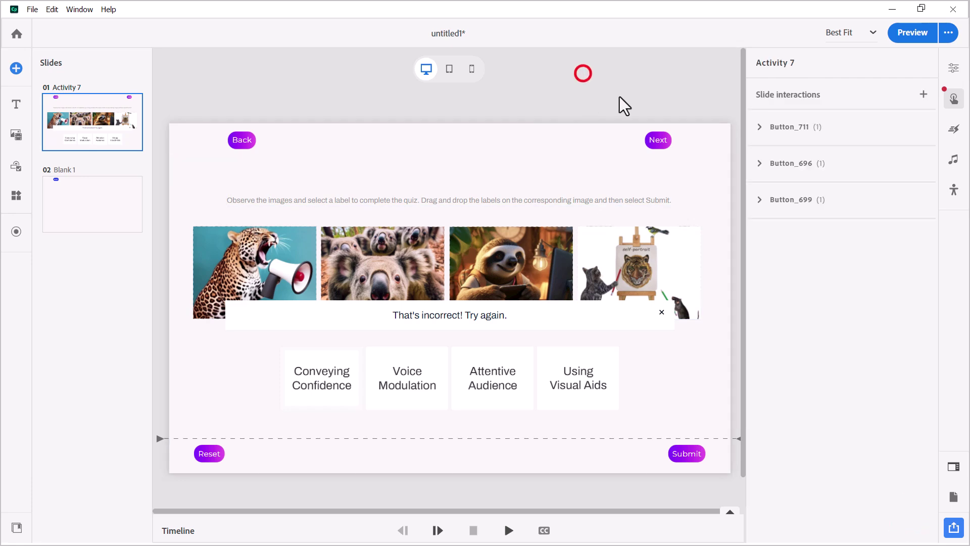
Step: Preview and match Using Visual Aids, Attentive Audience, Voice Modulation, Conveying Confidence to cat, koala, leopard, sloth
{"action": "left_click", "coordinate": [925, 32]}
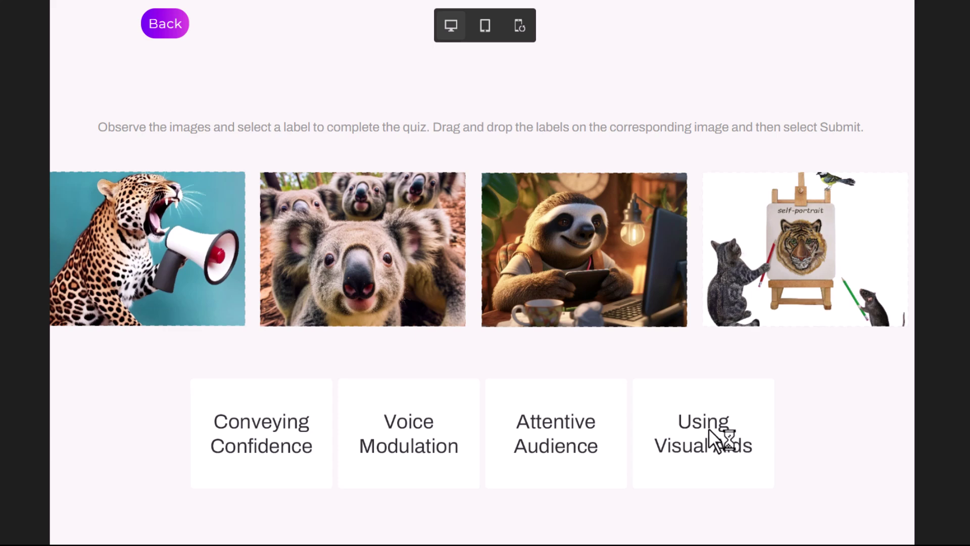
{"action": "left_click_drag", "start_coordinate": [708, 429], "coordinate": [801, 258]}
{"action": "left_click_drag", "start_coordinate": [632, 445], "coordinate": [340, 294]}
{"action": "left_click_drag", "start_coordinate": [528, 438], "coordinate": [99, 290]}
{"action": "left_click_drag", "start_coordinate": [503, 435], "coordinate": [584, 283]}
Step: Submit the quiz and continue past the correct-answer message to Blank 1
{"action": "scroll", "coordinate": [750, 450], "scroll_direction": "down", "scroll_amount": 1}
{"action": "scroll", "coordinate": [775, 502], "scroll_direction": "up", "scroll_amount": 1}
{"action": "scroll", "coordinate": [774, 493], "scroll_direction": "down", "scroll_amount": 1}
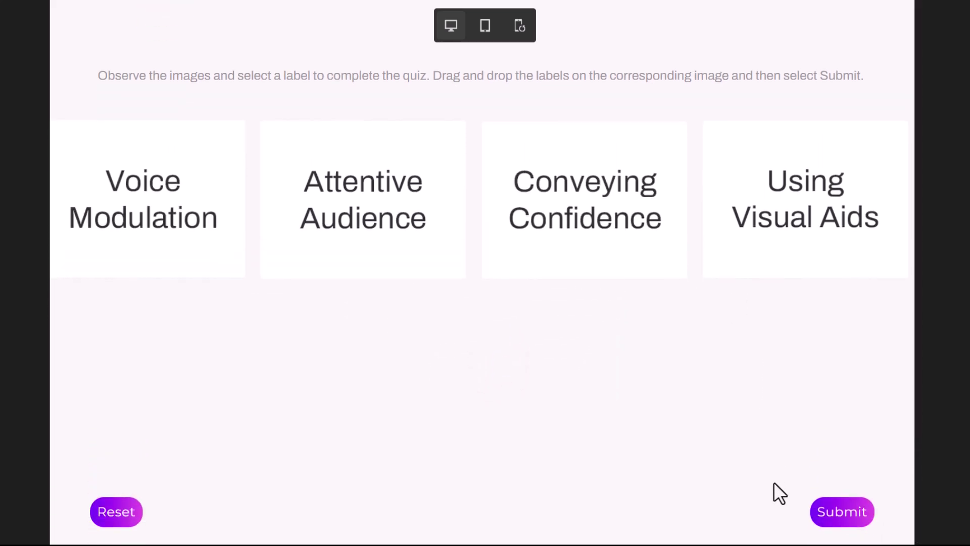
{"action": "left_click", "coordinate": [849, 513]}
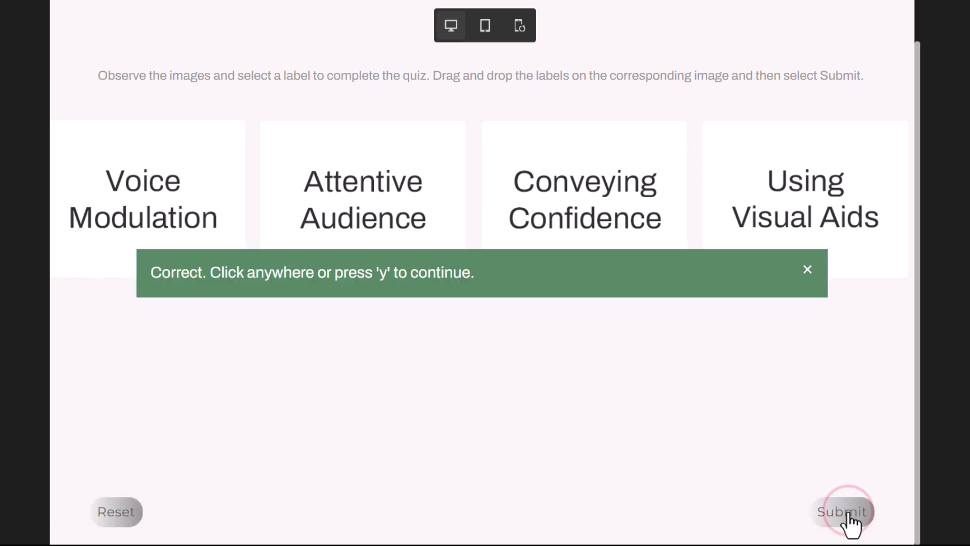
{"action": "left_click", "coordinate": [447, 350]}
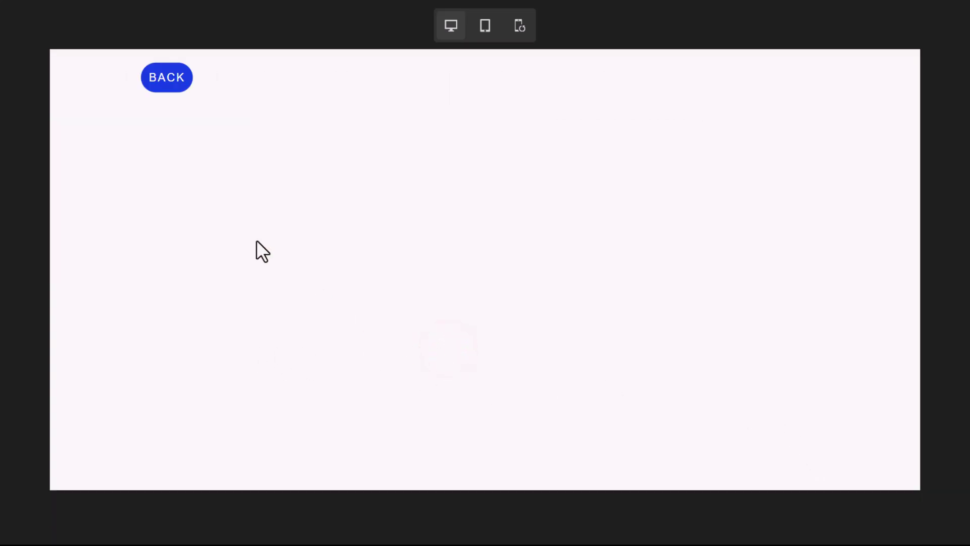
Step: Use Blank 1's BACK button in the preview to reach the quiz, now showing Next
{"action": "left_click", "coordinate": [168, 83]}
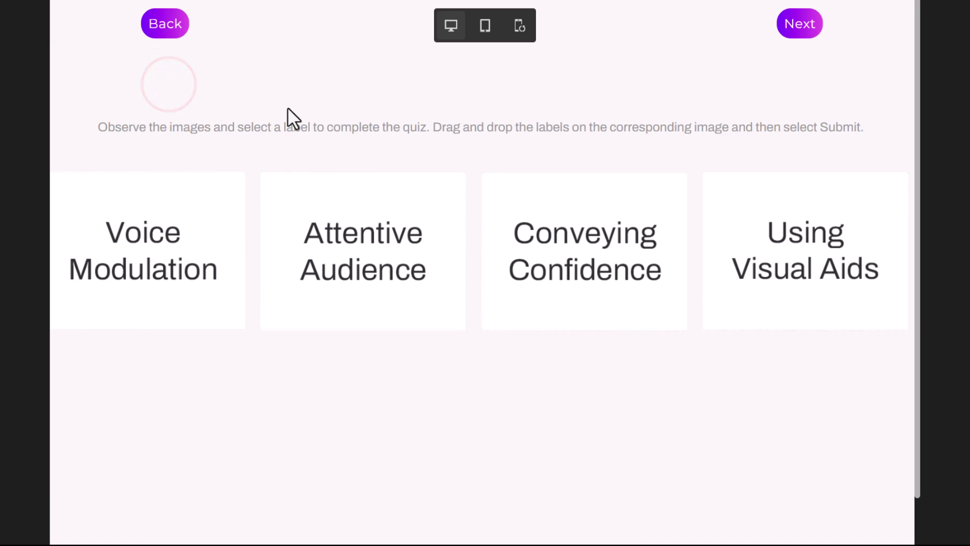